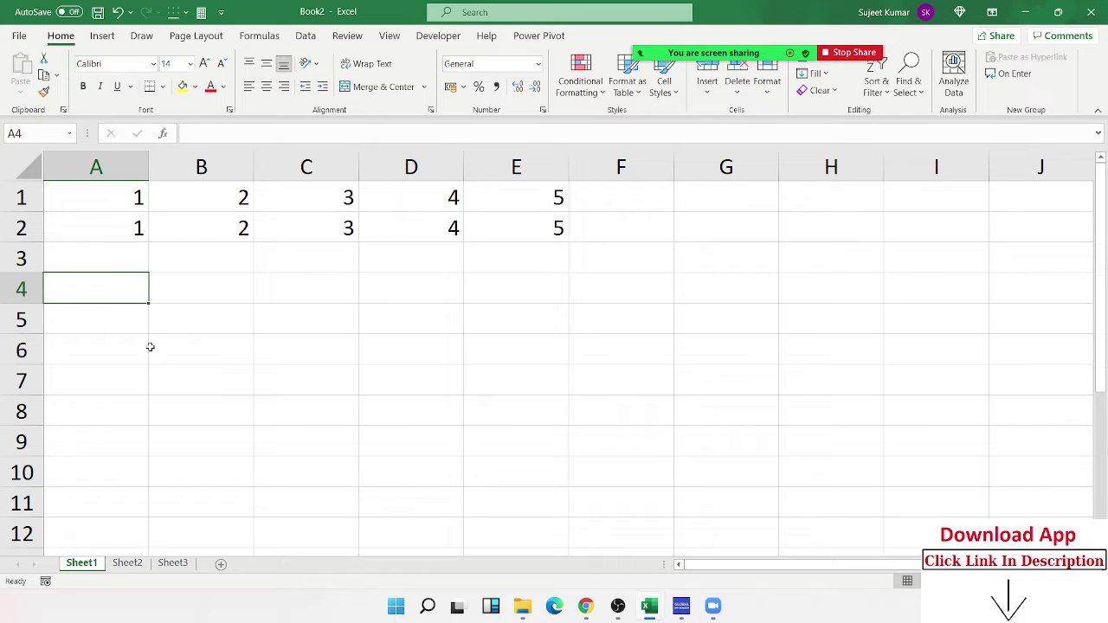
- Enter the first name in cell A4
{"action": "type", "text": "Suje"}
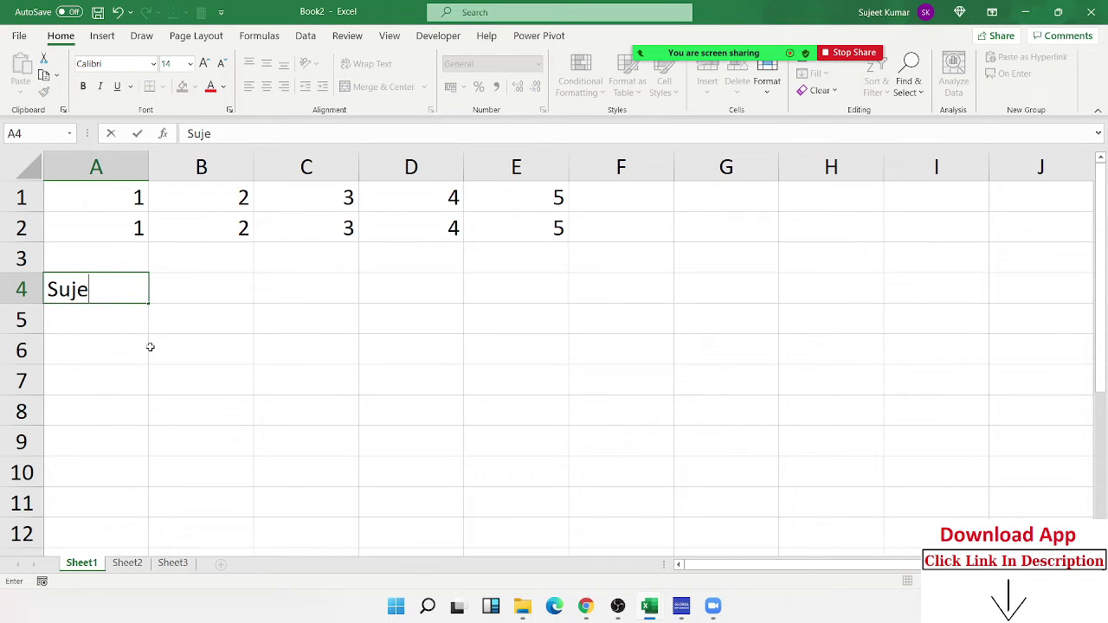
{"action": "type", "text": "et"}
{"action": "key", "text": "Return"}
{"action": "key", "text": "Right"}
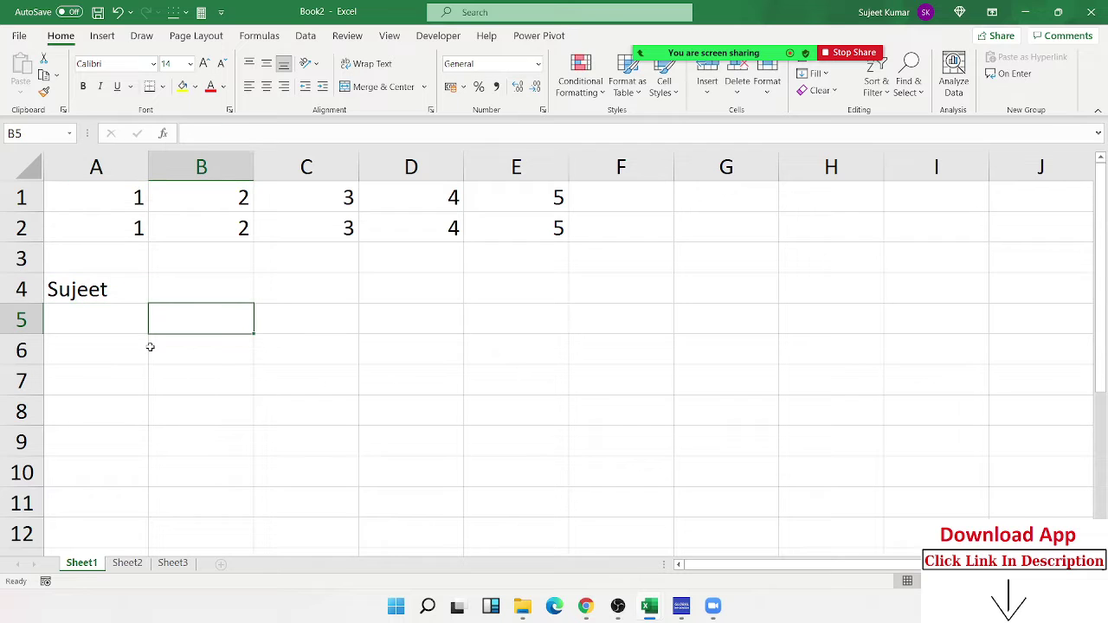
- Type the name's letters as capitals, one per cell, across B5 to G5
{"action": "type", "text": "S"}
{"action": "key", "text": "Tab"}
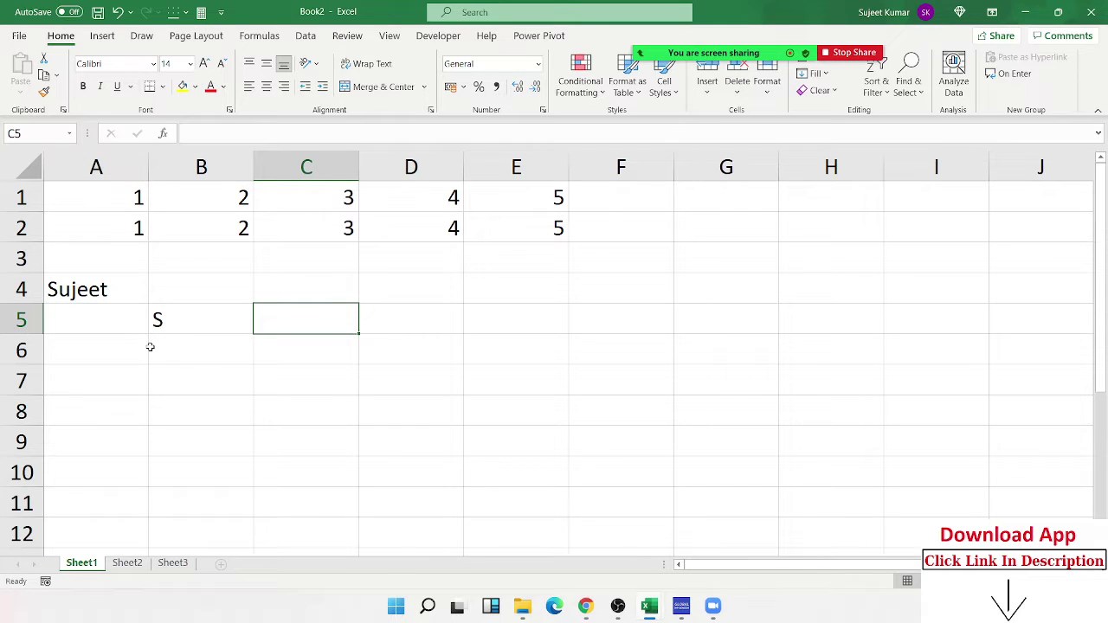
{"action": "type", "text": "U"}
{"action": "key", "text": "Tab"}
{"action": "type", "text": "J"}
{"action": "key", "text": "Tab"}
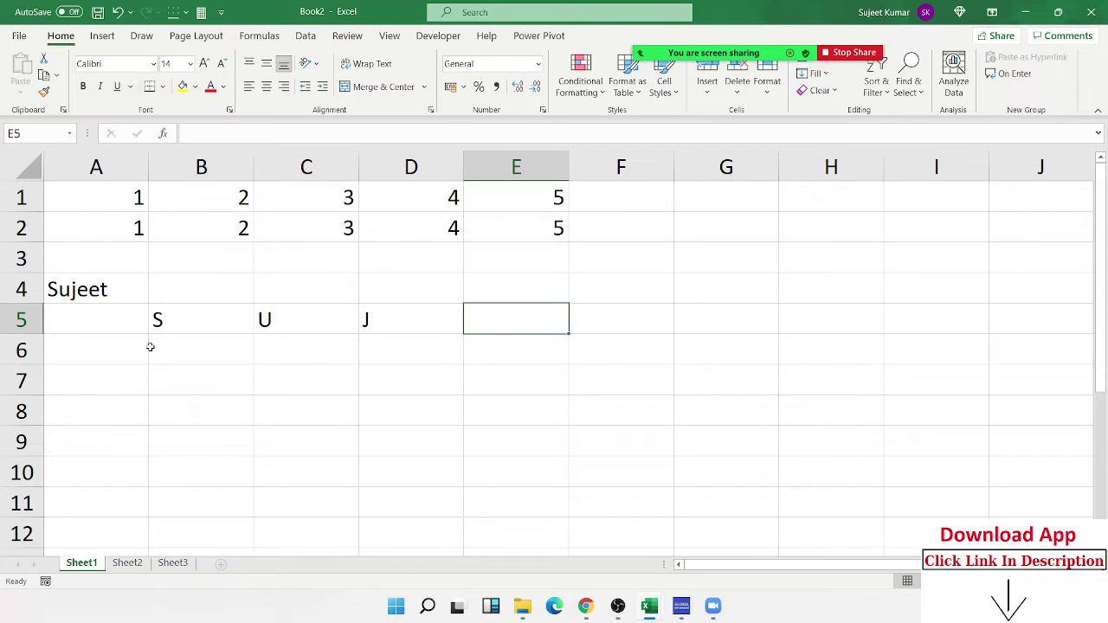
{"action": "type", "text": "E"}
{"action": "key", "text": "Tab"}
{"action": "type", "text": "E"}
{"action": "key", "text": "Tab"}
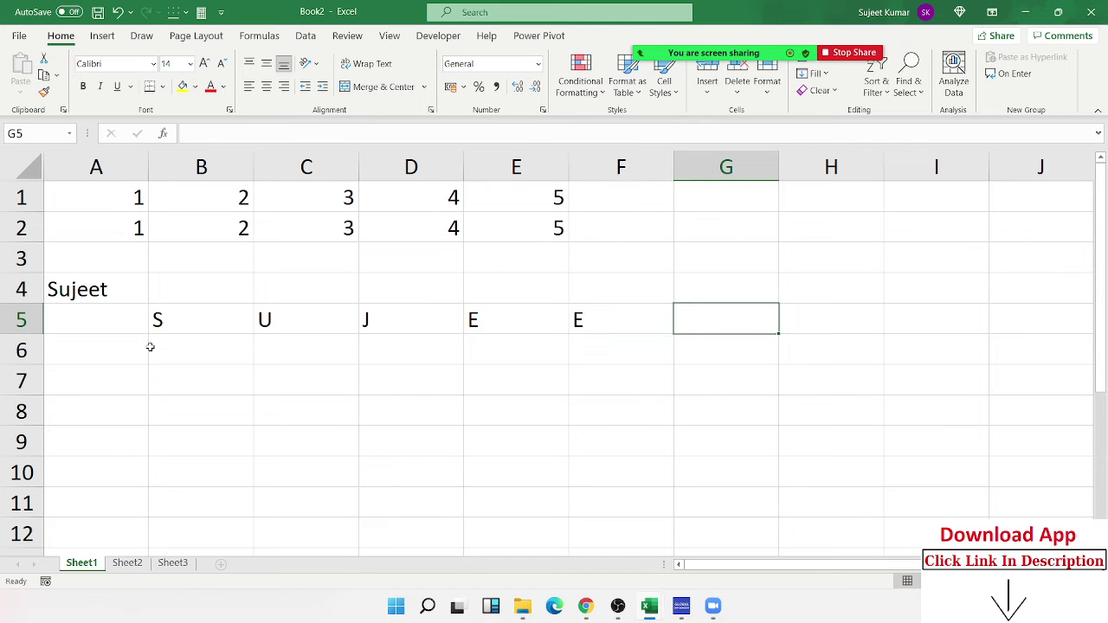
{"action": "type", "text": "T"}
{"action": "key", "text": "Return"}
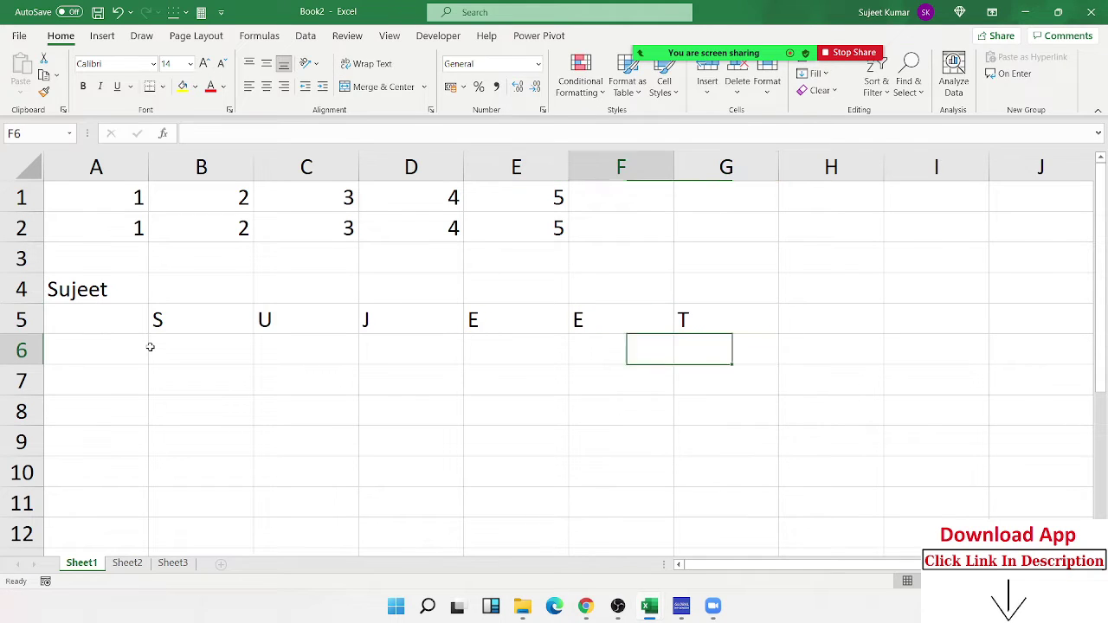
- Enter =MID(A4,1,1) in B6 to pull the name's first character
{"action": "type", "text": "=m"}
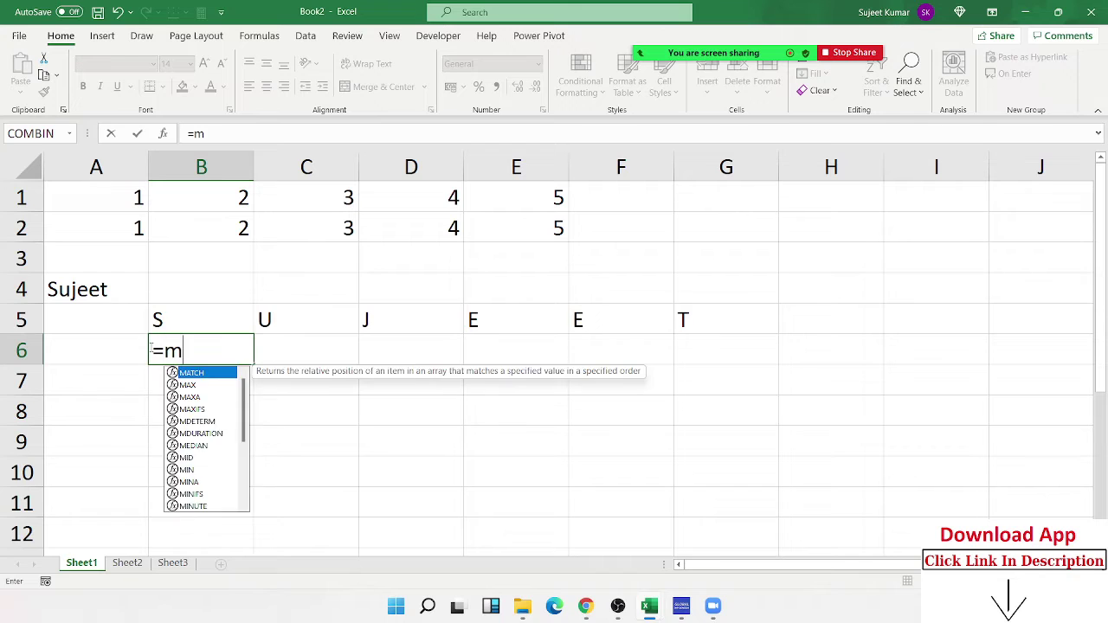
{"action": "type", "text": "id"}
{"action": "key", "text": "Tab"}
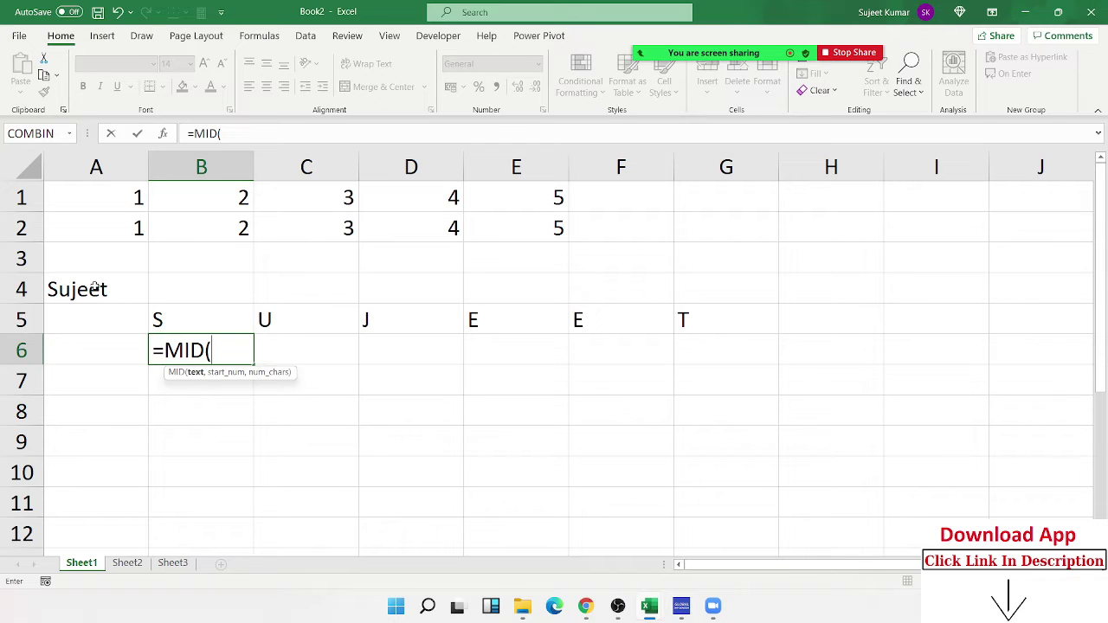
{"action": "left_click", "coordinate": [94, 288]}
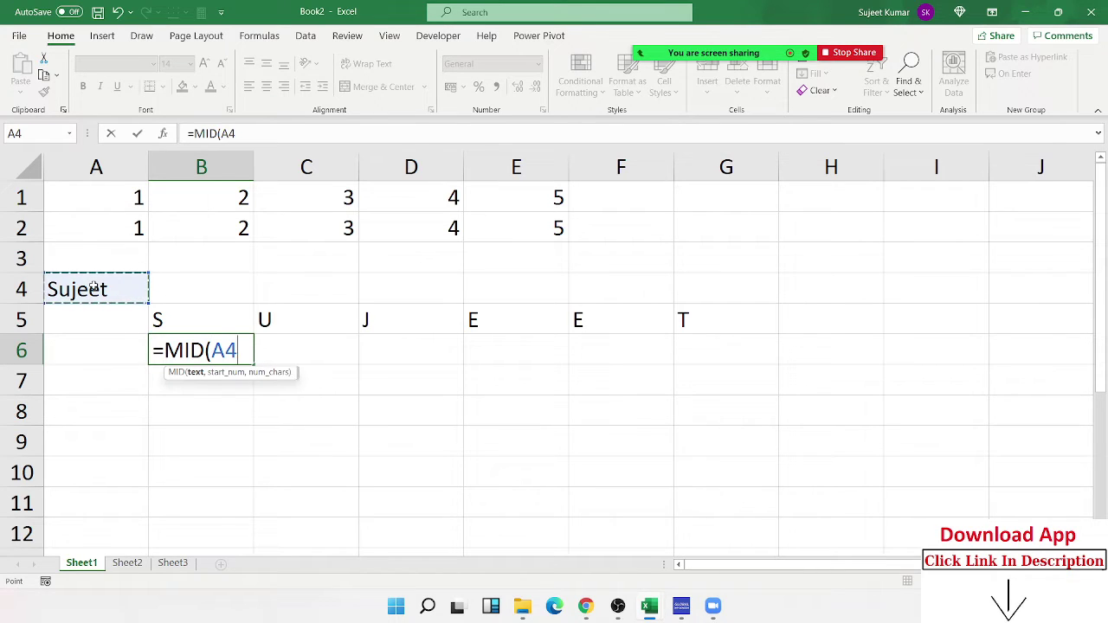
{"action": "type", "text": ",1,"}
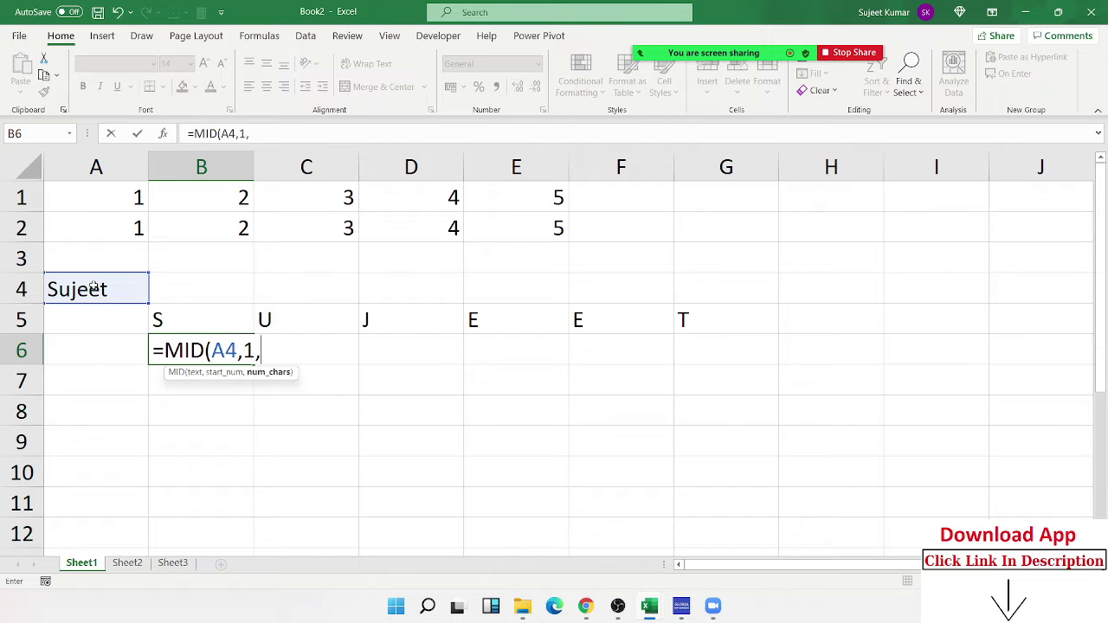
{"action": "type", "text": "1"}
{"action": "key", "text": "Return"}
{"action": "key", "text": "Up"}
{"action": "key", "text": "Right"}
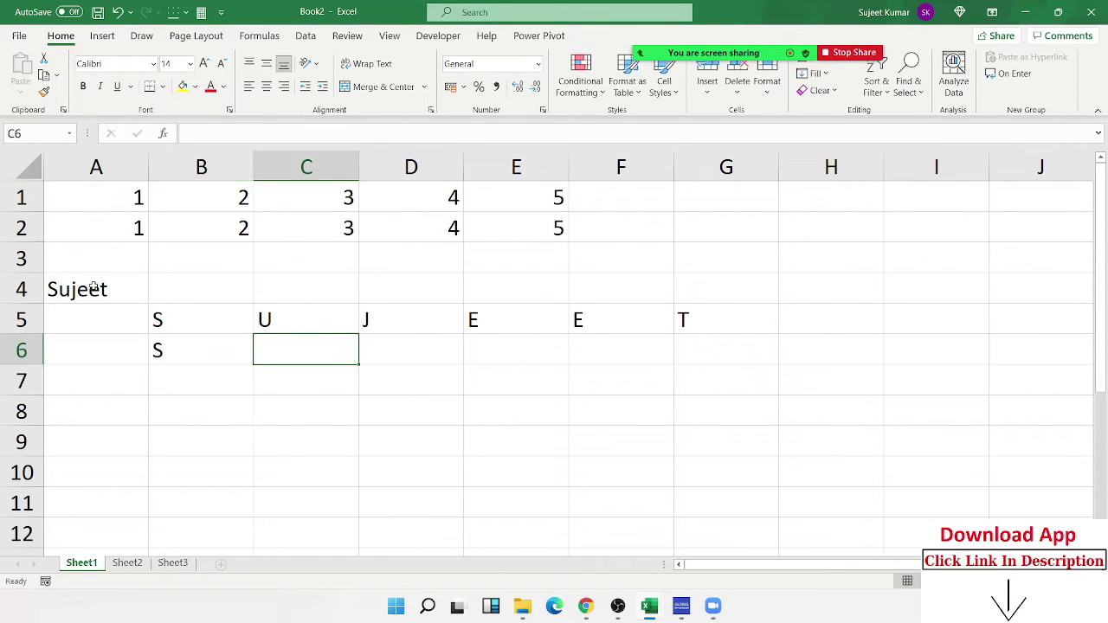
- Enter =MID(A4,2,1) in C6 for the second character
{"action": "type", "text": "=mi"}
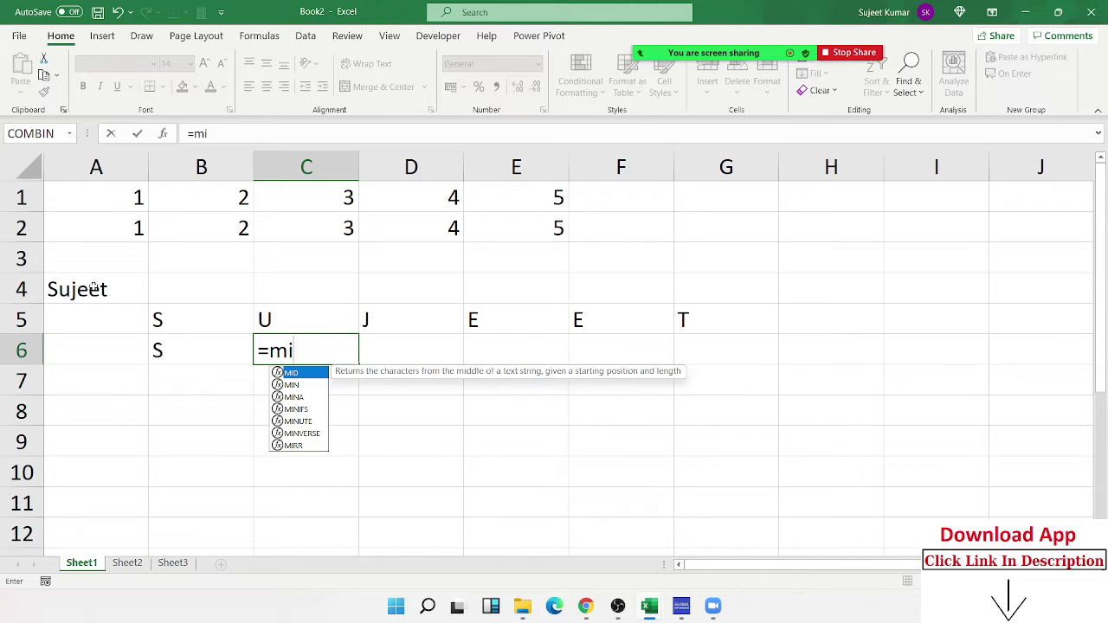
{"action": "key", "text": "Tab"}
{"action": "left_click", "coordinate": [95, 291]}
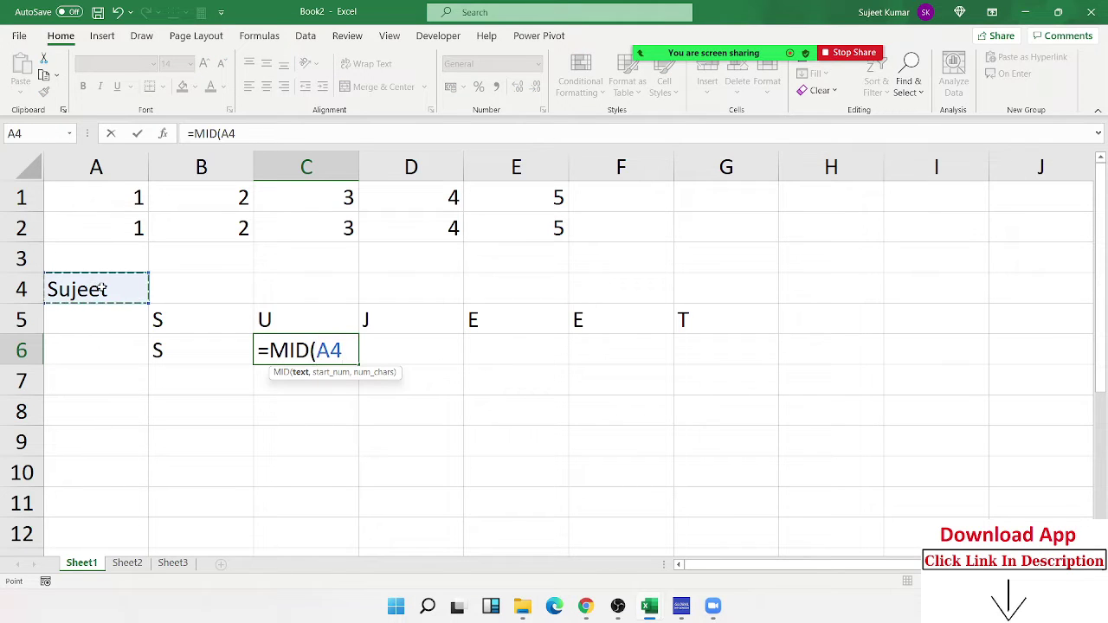
{"action": "type", "text": ","}
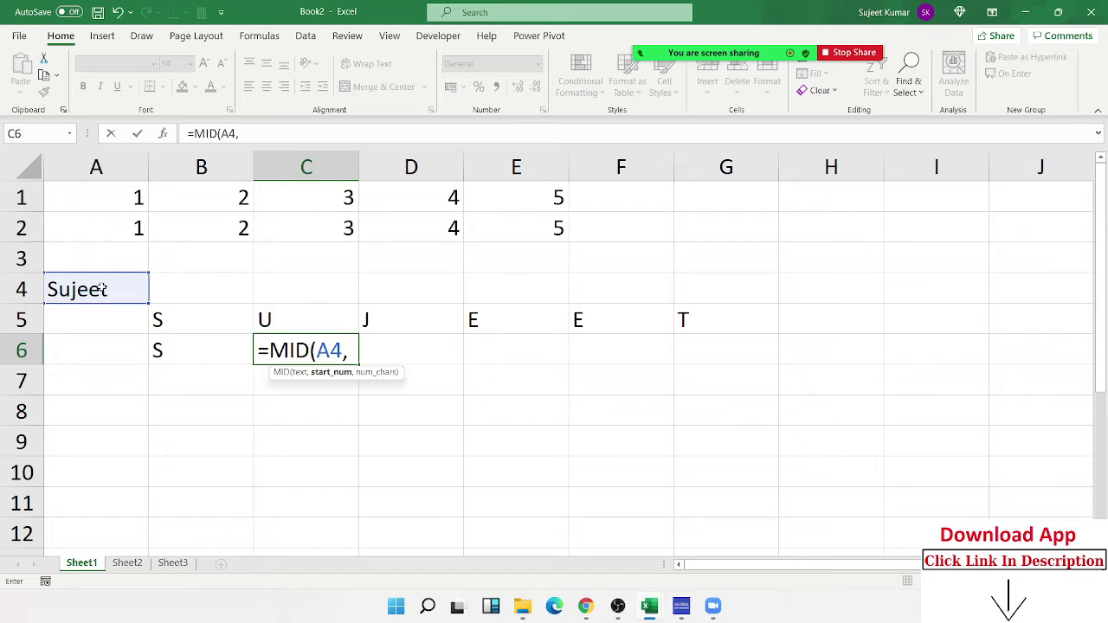
{"action": "type", "text": "2,1"}
{"action": "key", "text": "Return"}
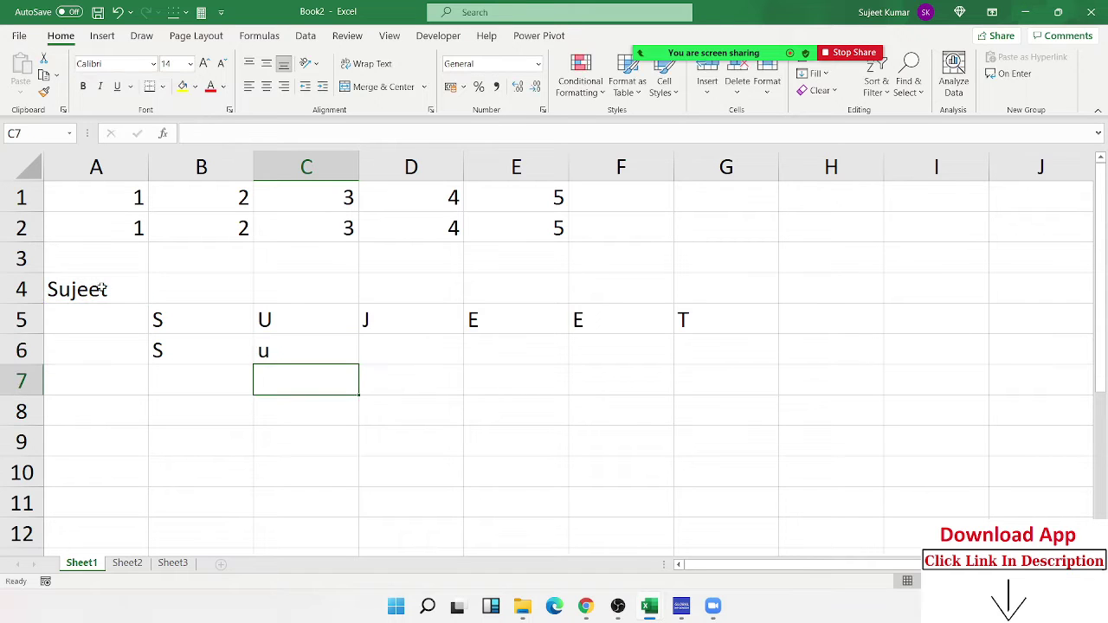
- Enter a MID formula on A4 in D6 for the third character
{"action": "double_click", "coordinate": [378, 339]}
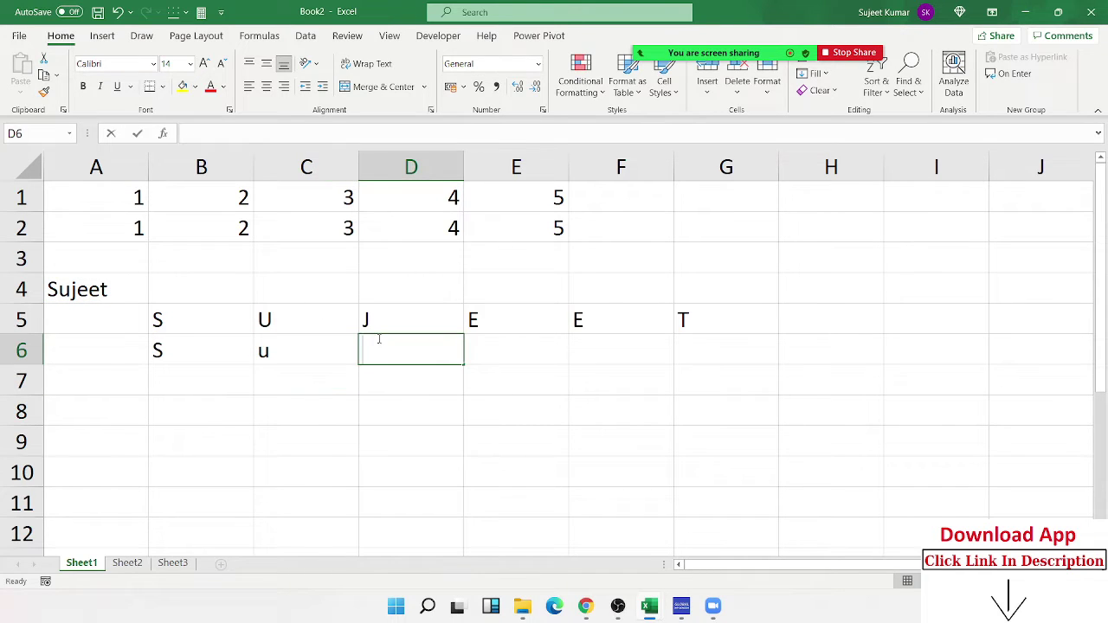
{"action": "type", "text": "=mis"}
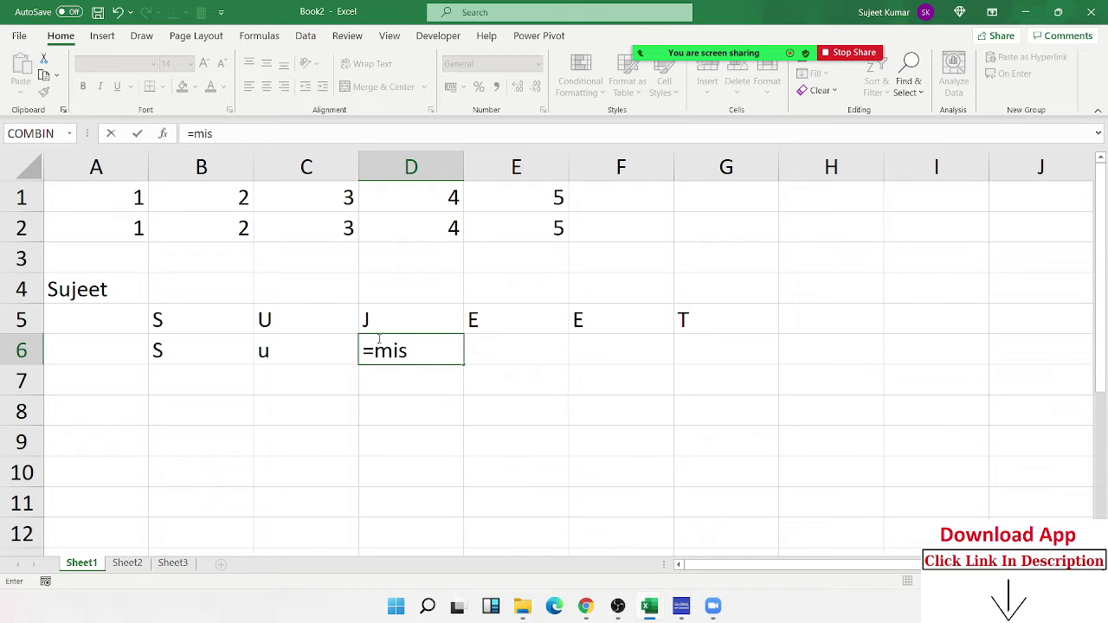
{"action": "key", "text": "BackSpace"}
{"action": "type", "text": "d"}
{"action": "key", "text": "Tab"}
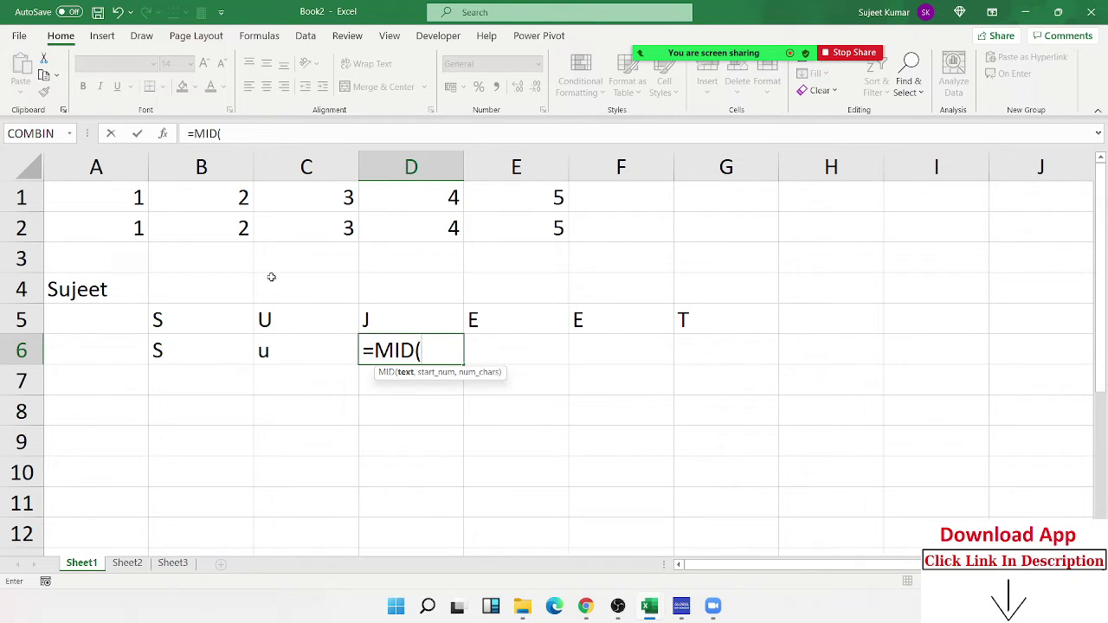
{"action": "left_click", "coordinate": [122, 289]}
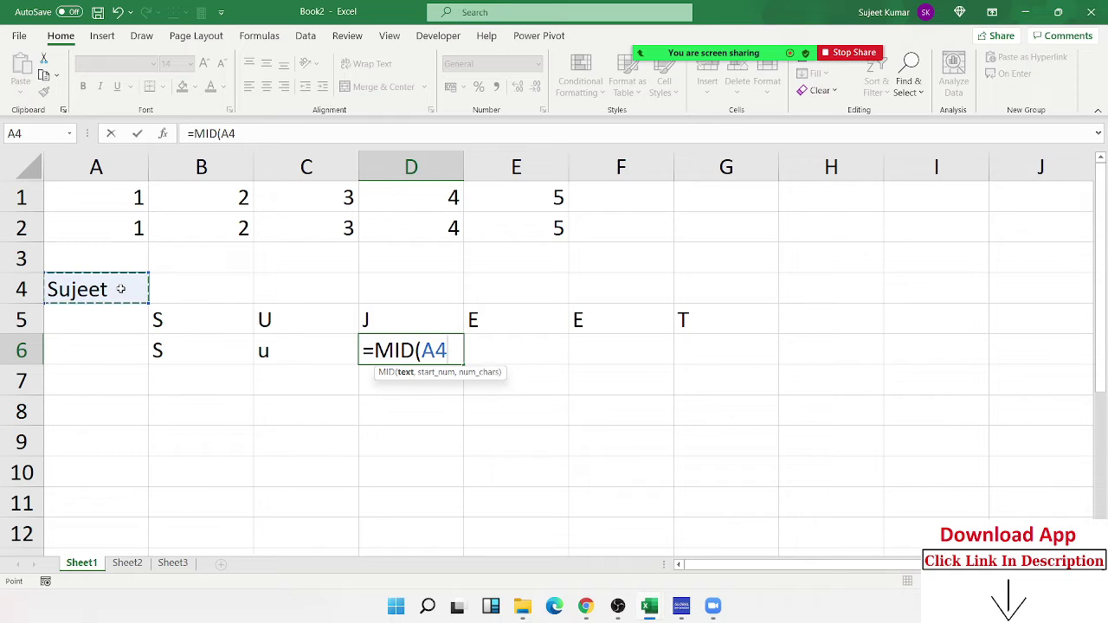
{"action": "type", "text": ",3,"}
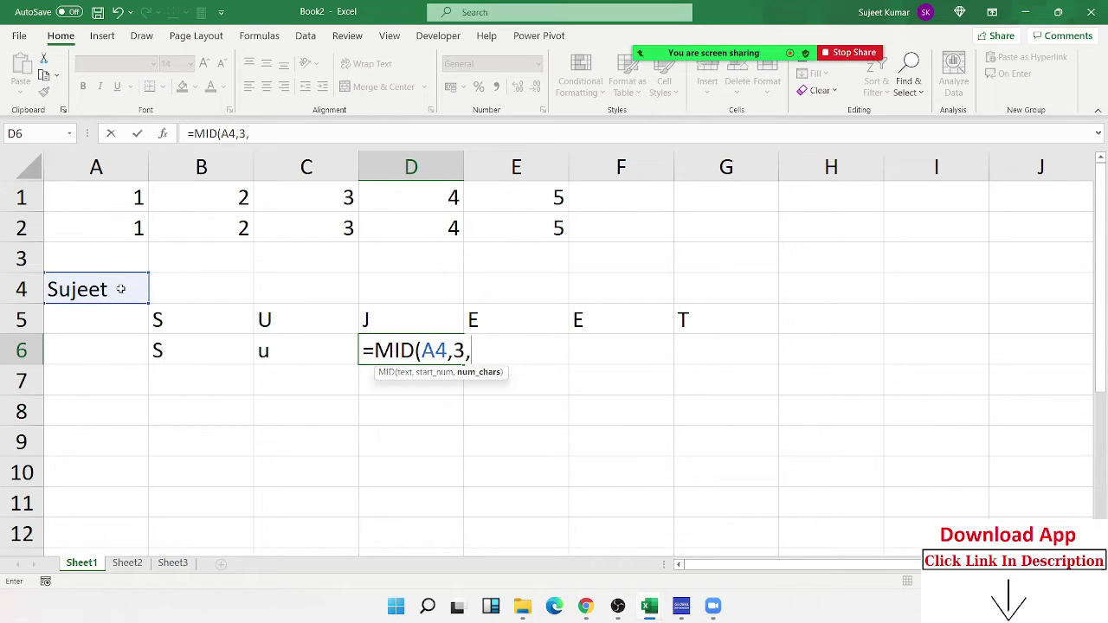
{"action": "type", "text": "1"}
{"action": "key", "text": "Return"}
- Check the MID formulas in C6 and D6, ending back on B6
{"action": "key", "text": "Up"}
{"action": "key", "text": "Left"}
{"action": "key", "text": "Left"}
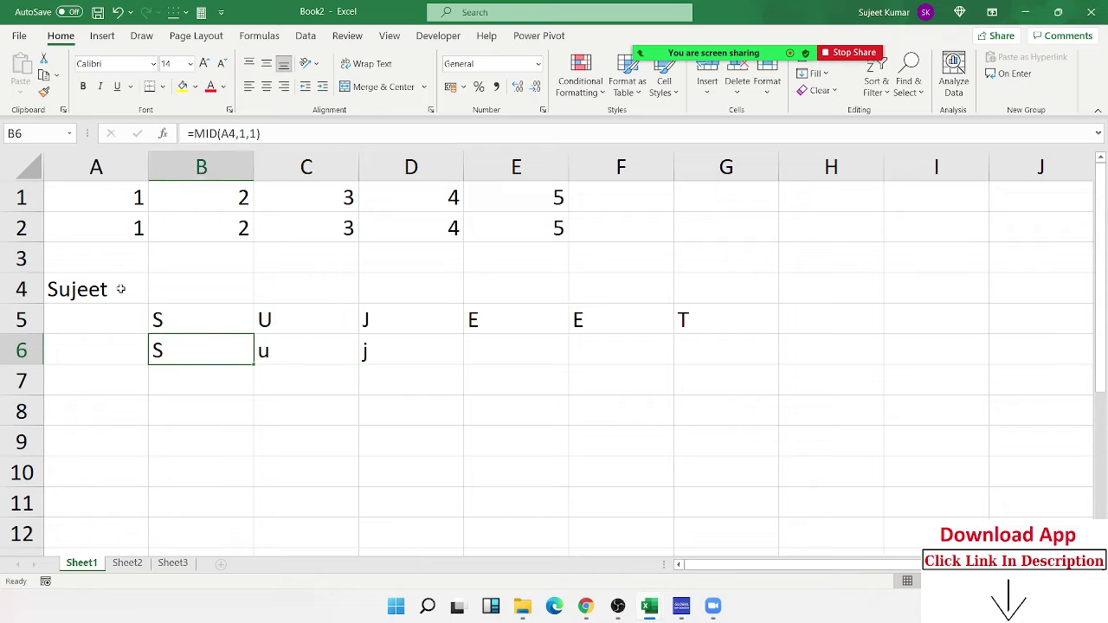
{"action": "key", "text": "Right"}
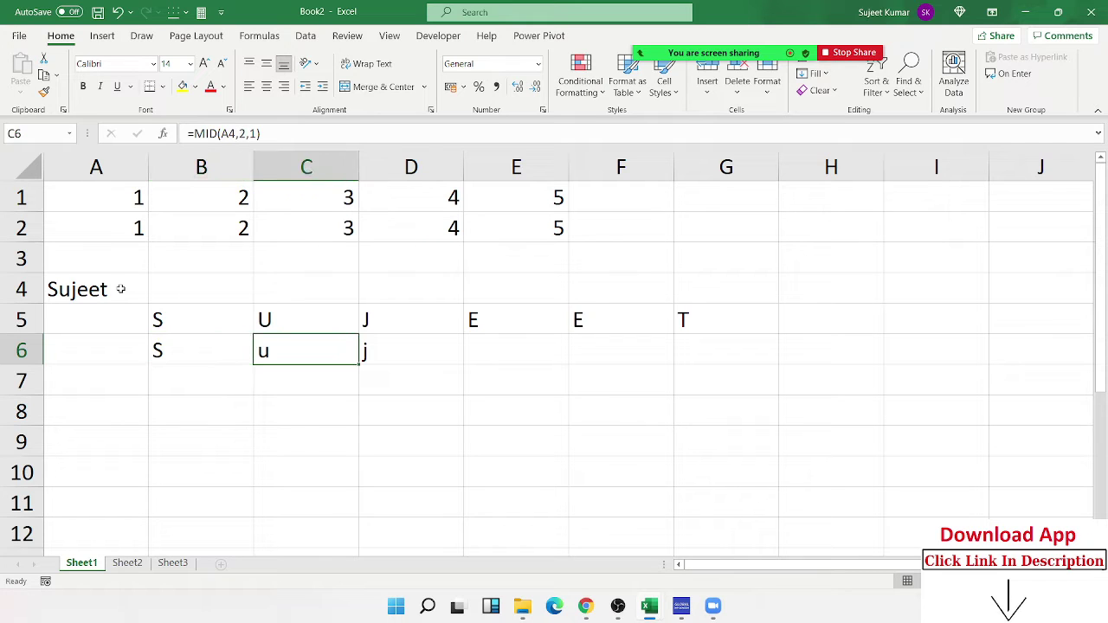
{"action": "key", "text": "Right"}
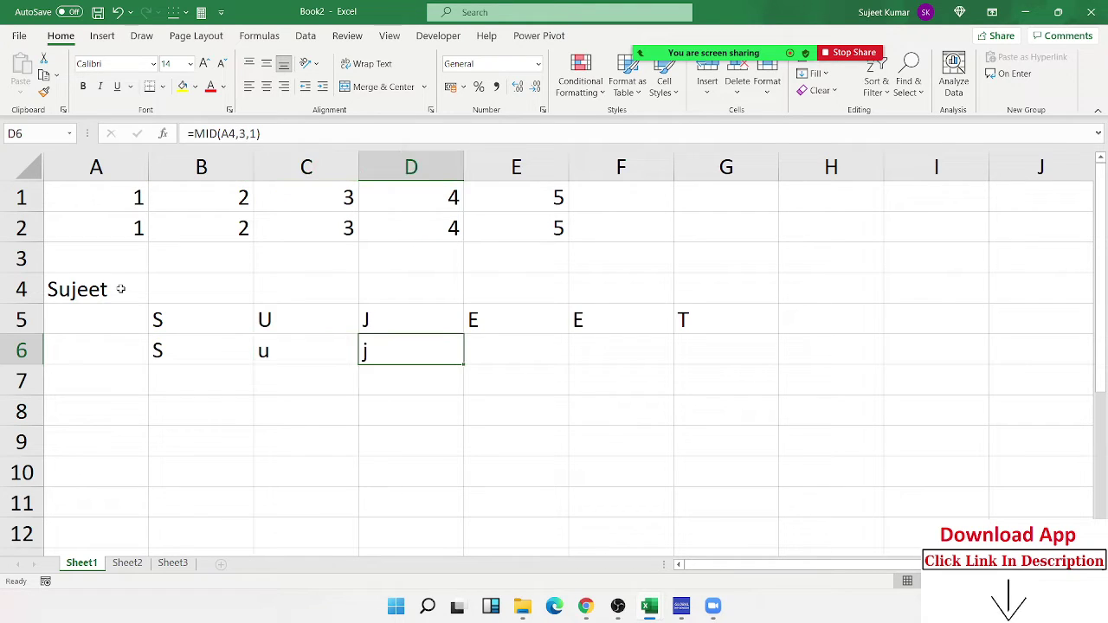
{"action": "key", "text": "Left"}
{"action": "key", "text": "Left"}
- Change B6 to =MID(A4,{1,2,3,4,5,6},1), which returns #SPILL!
{"action": "key", "text": "shift+Right"}
{"action": "key", "text": "shift+Right"}
{"action": "key", "text": "shift+Right"}
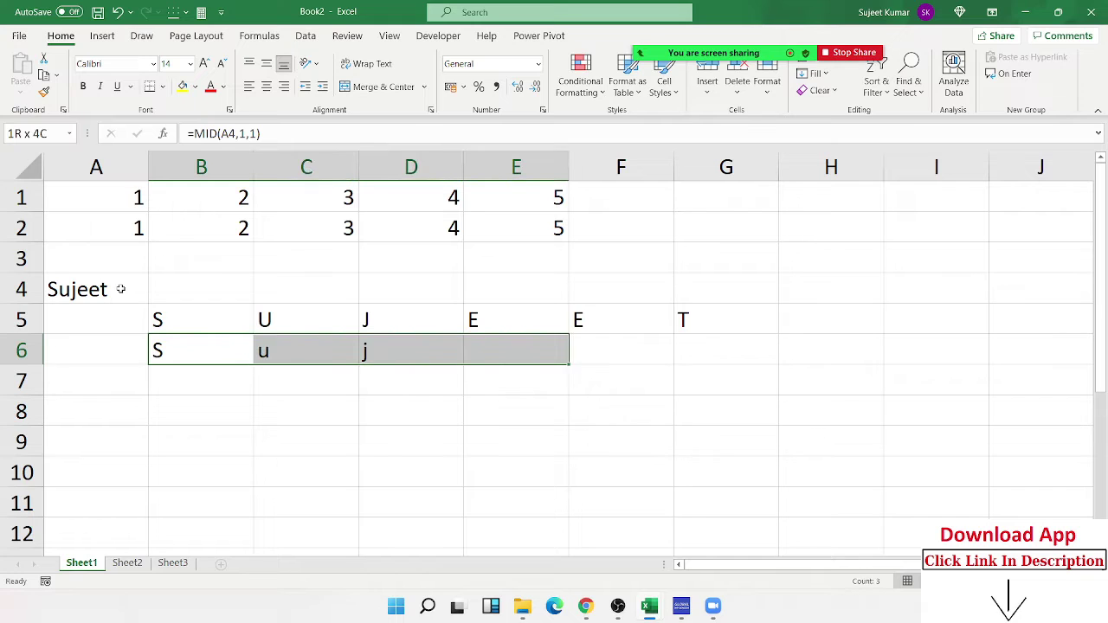
{"action": "key", "text": "shift+Right"}
{"action": "key", "text": "shift+Right"}
{"action": "key", "text": "F2"}
{"action": "key", "text": "Left"}
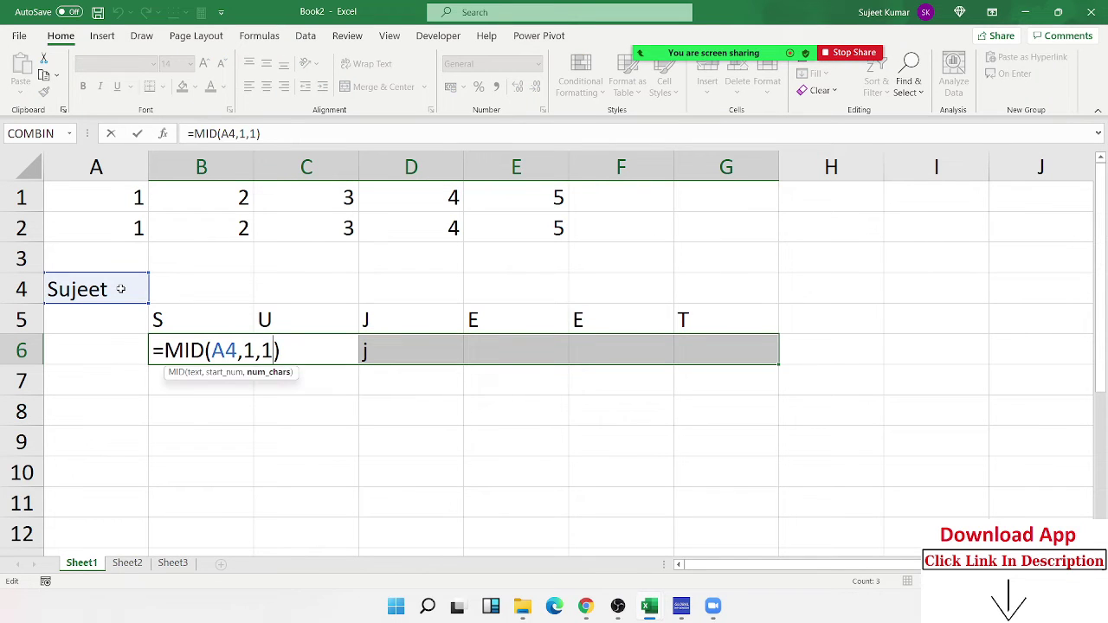
{"action": "key", "text": "Left"}
{"action": "key", "text": "Left"}
{"action": "key", "text": "Left"}
{"action": "key", "text": "Delete"}
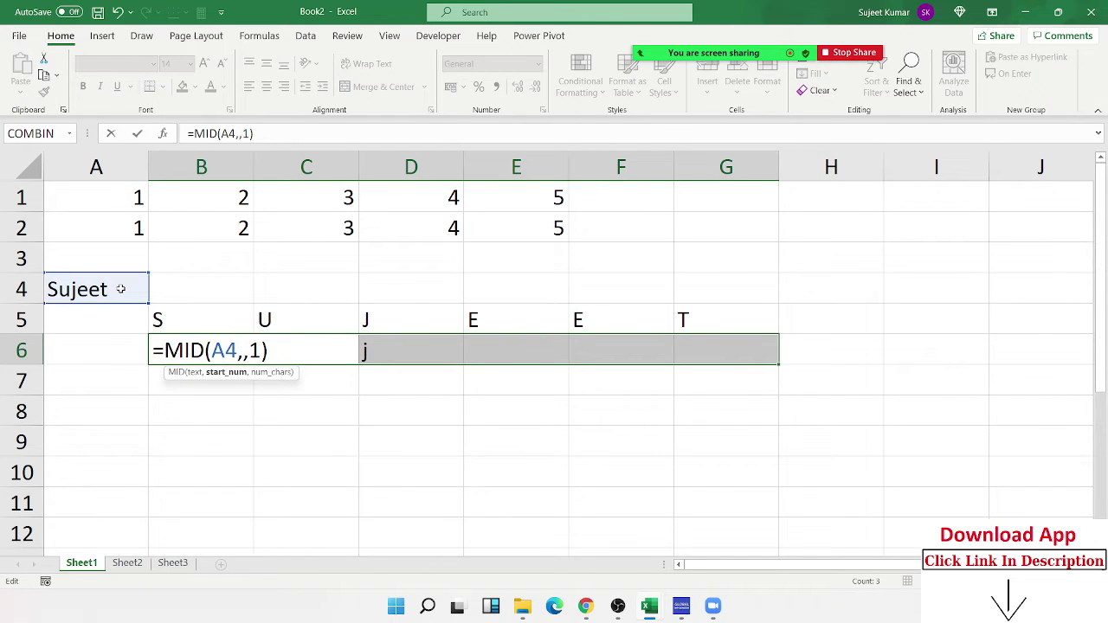
{"action": "type", "text": "{"}
{"action": "type", "text": "1,2,3,4"}
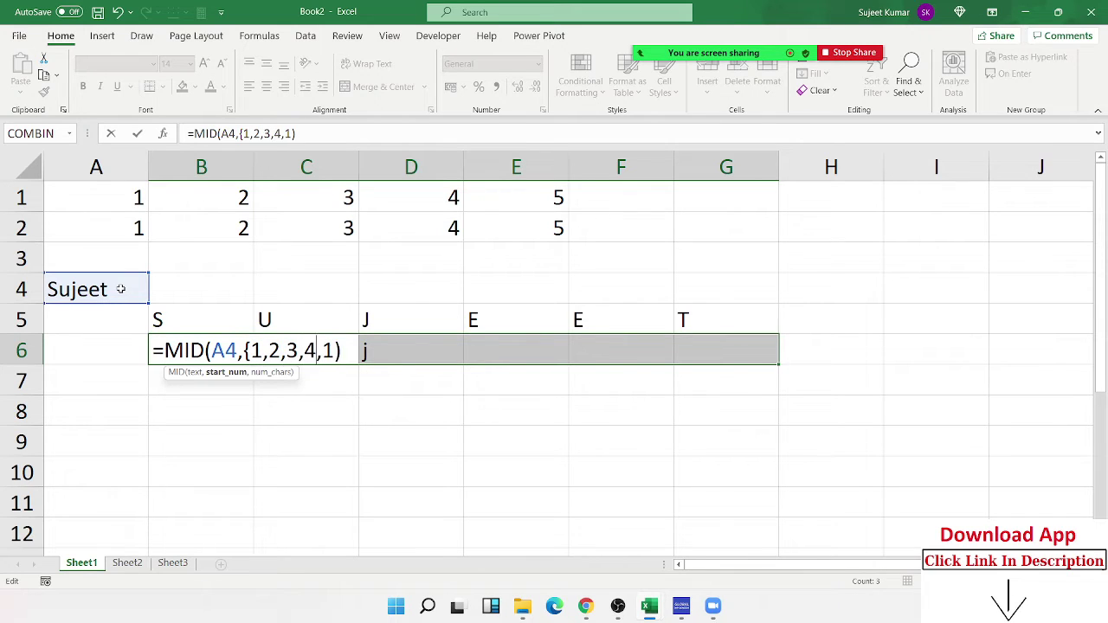
{"action": "type", "text": ",5,6"}
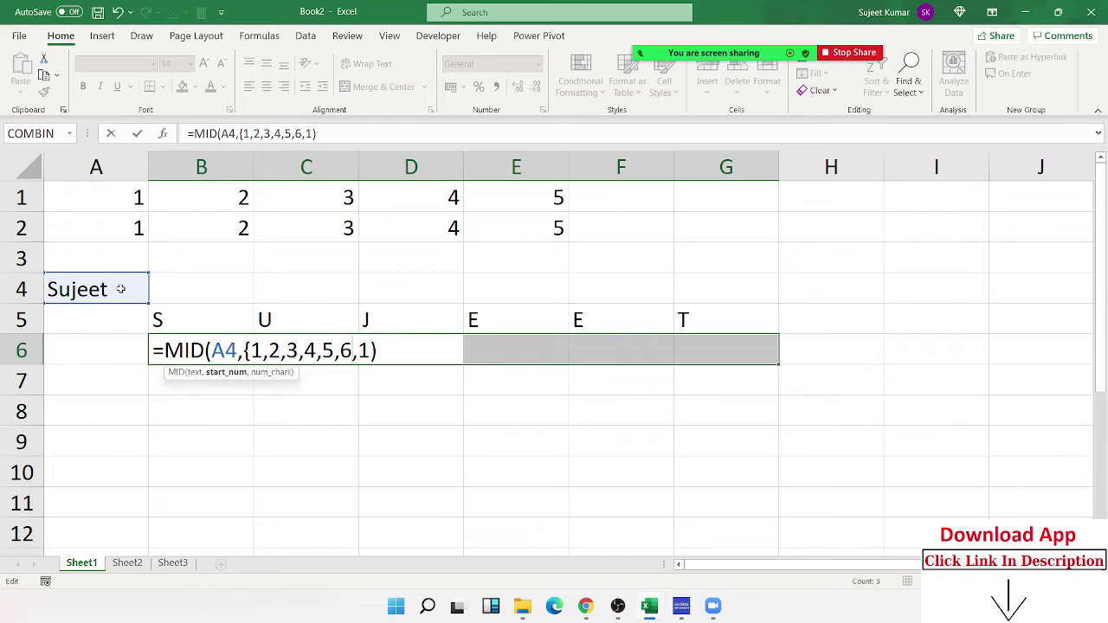
{"action": "type", "text": "}"}
{"action": "key", "text": "Return"}
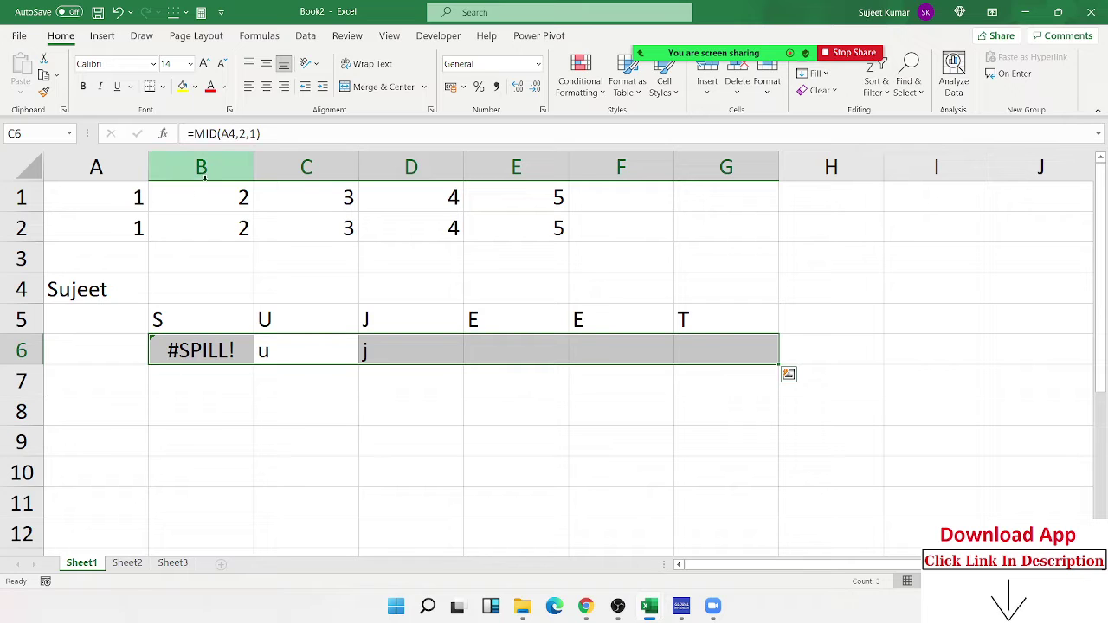
- Inspect C6's formula in the formula bar without changing it
{"action": "left_click", "coordinate": [201, 135]}
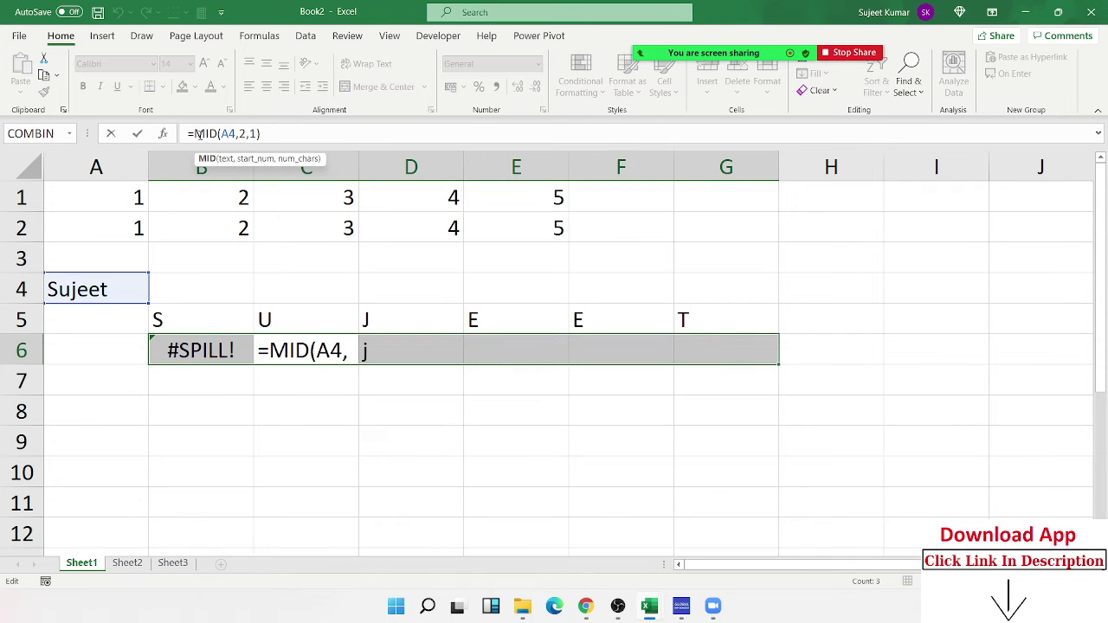
{"action": "key", "text": "Escape"}
{"action": "left_click", "coordinate": [199, 135]}
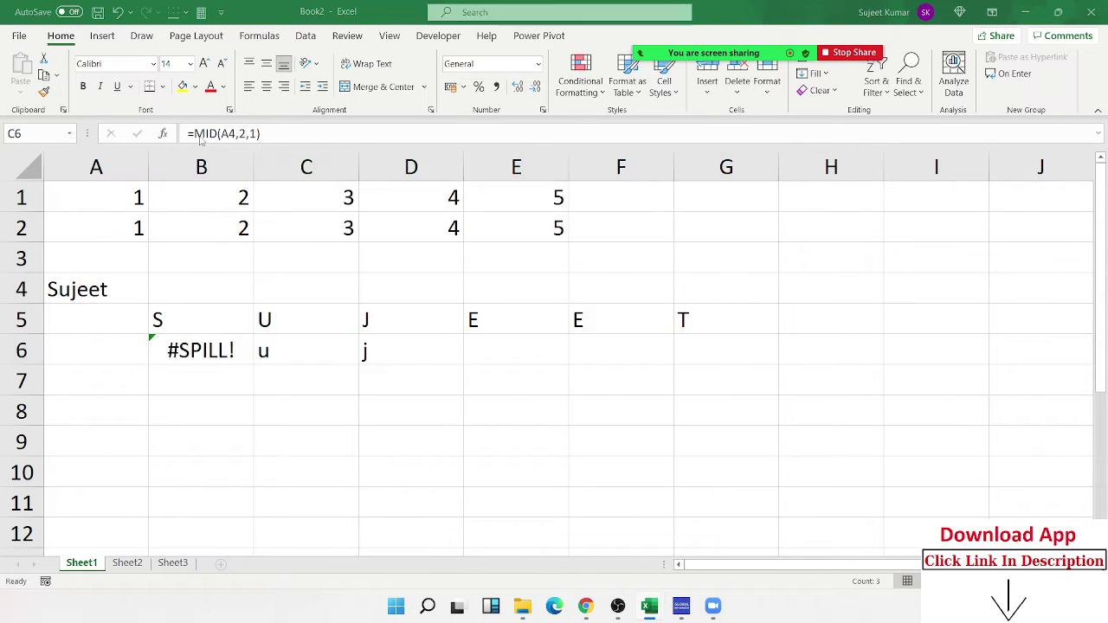
{"action": "key", "text": "Escape"}
- Enter {=MID(A4,{1,2,3,4,5,6},1)} as a Ctrl+Shift+Enter array formula across B6:G6
{"action": "left_click_drag", "start_coordinate": [192, 355], "coordinate": [683, 356]}
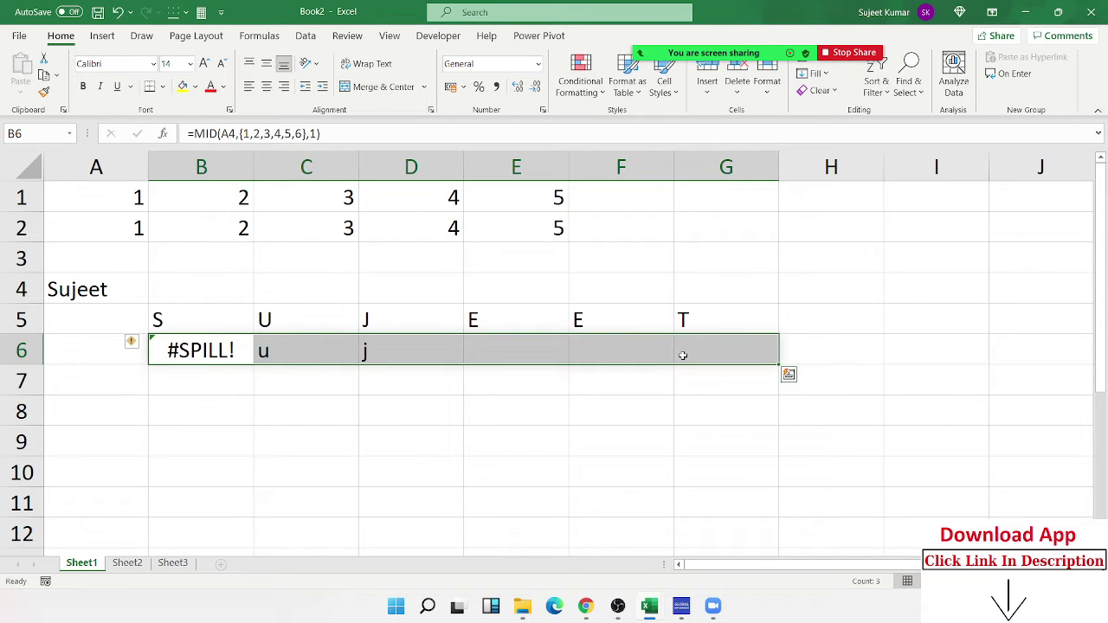
{"action": "left_click", "coordinate": [218, 134]}
{"action": "key", "text": "Return"}
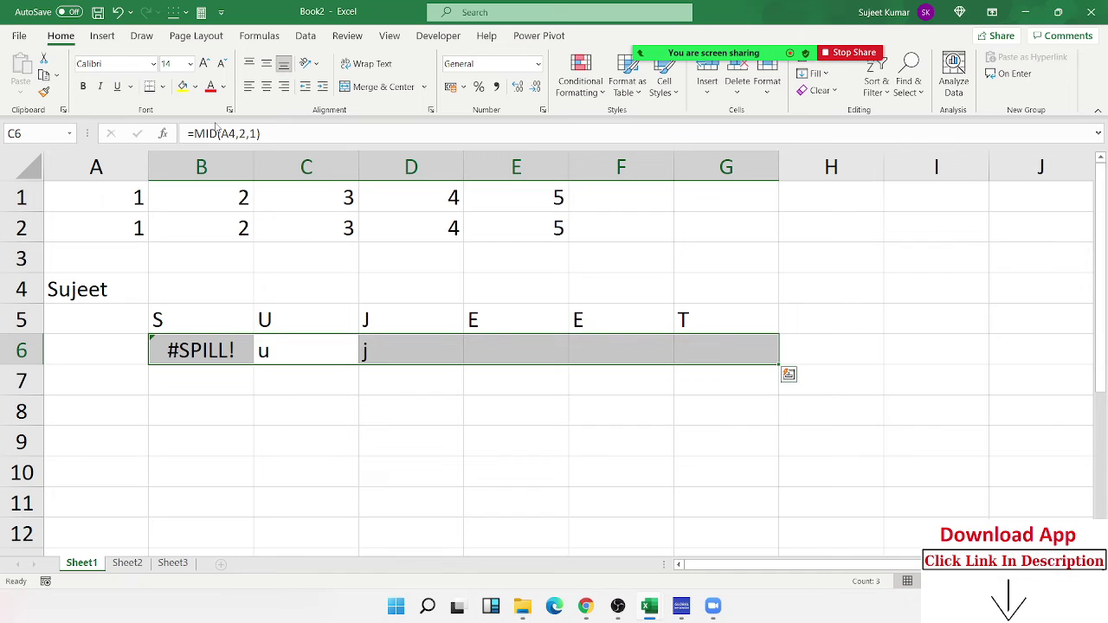
{"action": "left_click", "coordinate": [267, 435]}
{"action": "left_click", "coordinate": [204, 354]}
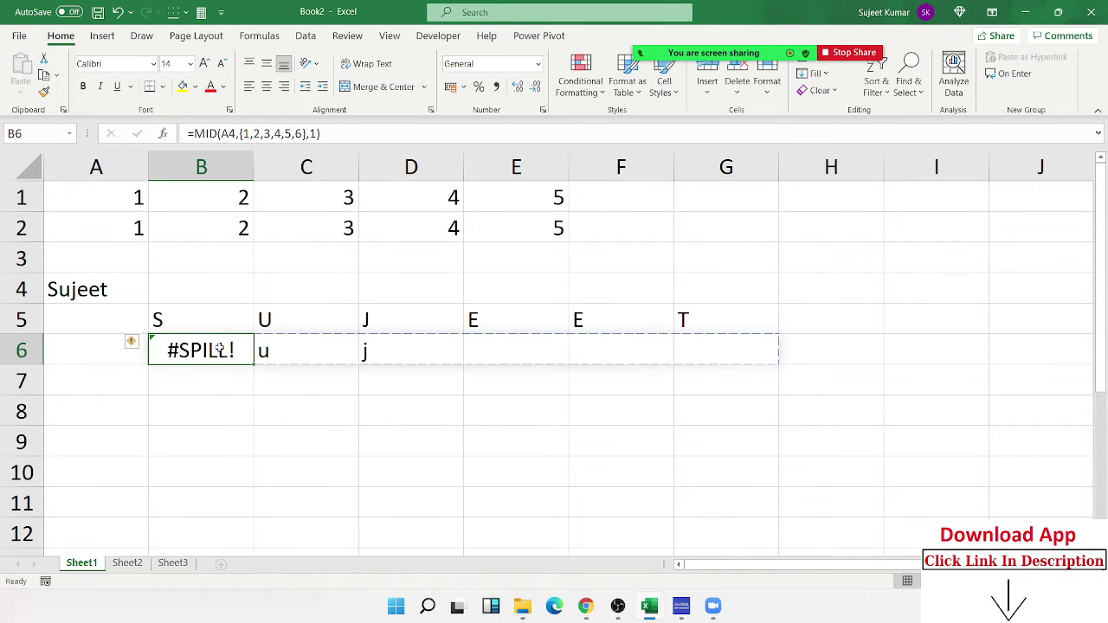
{"action": "double_click", "coordinate": [209, 348]}
{"action": "key", "text": "ctrl+shift+Return"}
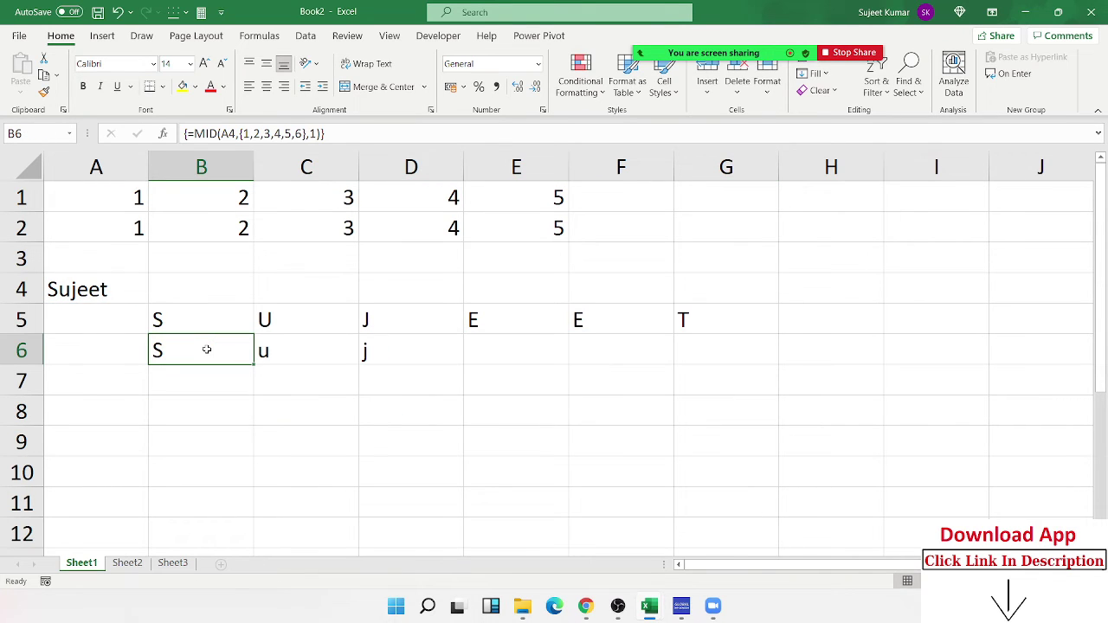
{"action": "left_click_drag", "start_coordinate": [204, 349], "coordinate": [677, 348]}
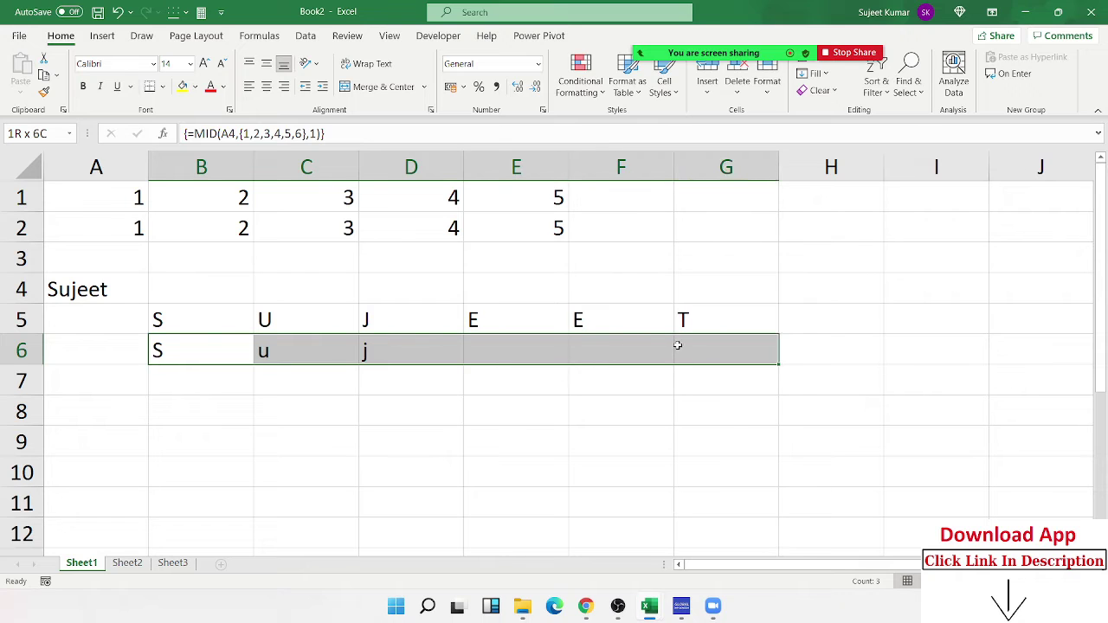
{"action": "key", "text": "F2"}
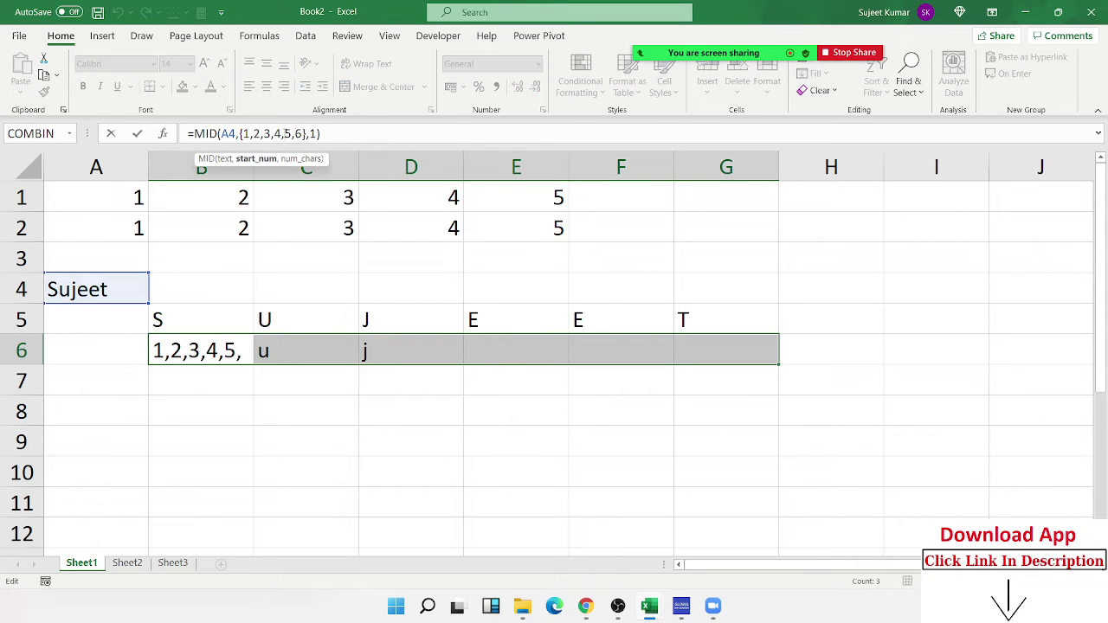
{"action": "key", "text": "ctrl+shift+Return"}
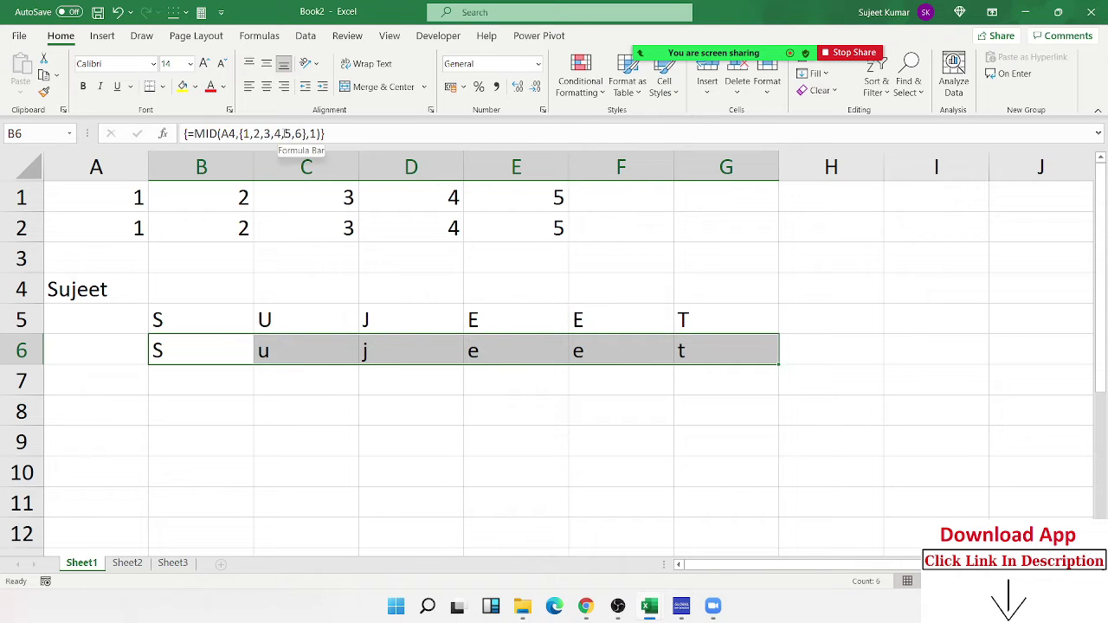
{"action": "key", "text": "Down"}
{"action": "key", "text": "Down"}
- Extend the selection from B8 rightward along row 8, then scroll back left
{"action": "key", "text": "shift+Right"}
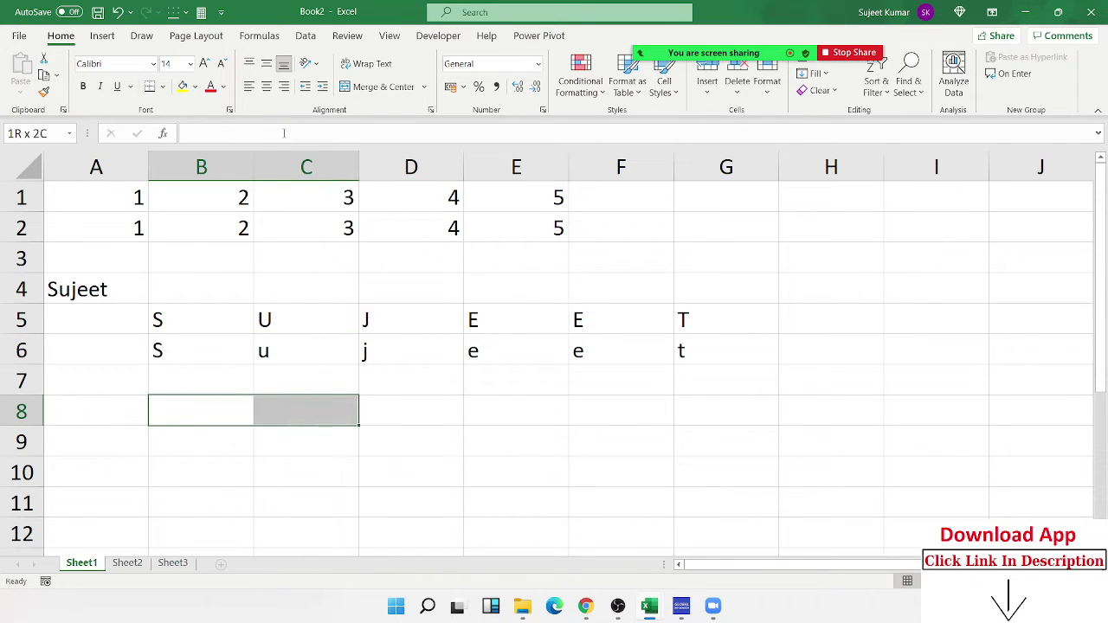
{"action": "key", "text": "shift+Right"}
{"action": "key", "text": "shift+Right"}
{"action": "key", "text": "shift+Right"}
{"action": "key", "text": "shift+Right"}
{"action": "key", "text": "shift+Right"}
{"action": "key", "text": "shift+Right"}
{"action": "key", "text": "shift+Right"}
{"action": "key", "text": "shift+Right"}
{"action": "key", "text": "shift+Right"}
{"action": "key", "text": "shift+Right"}
{"action": "key", "text": "shift+Right"}
{"action": "key", "text": "shift+Right"}
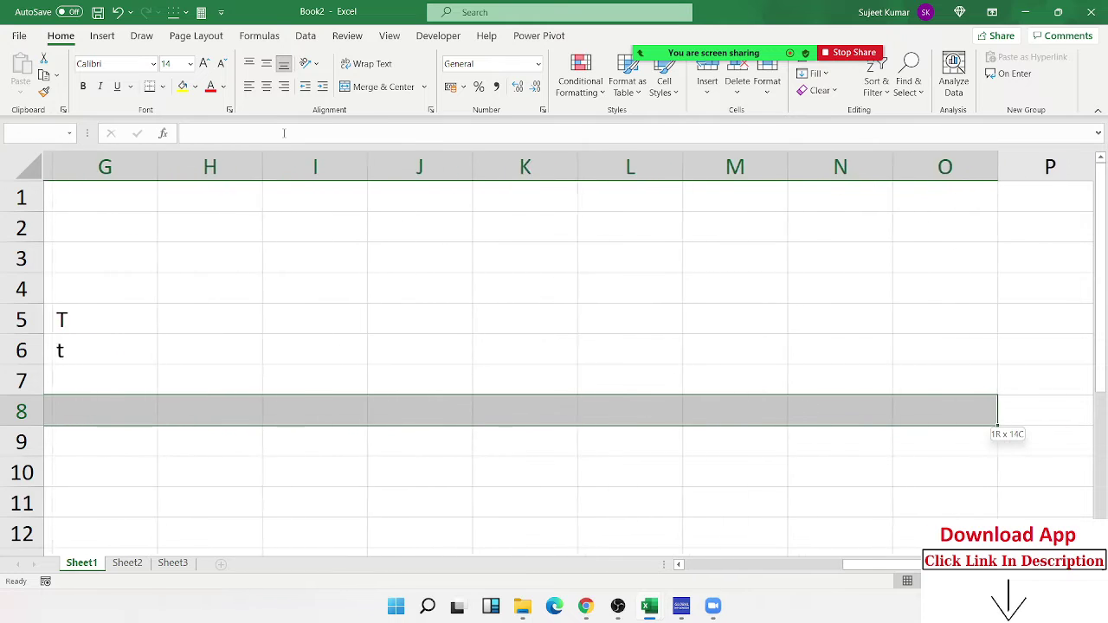
{"action": "key", "text": "shift+Right"}
{"action": "key", "text": "shift+Right"}
{"action": "key", "text": "shift+Right"}
{"action": "key", "text": "shift+Right"}
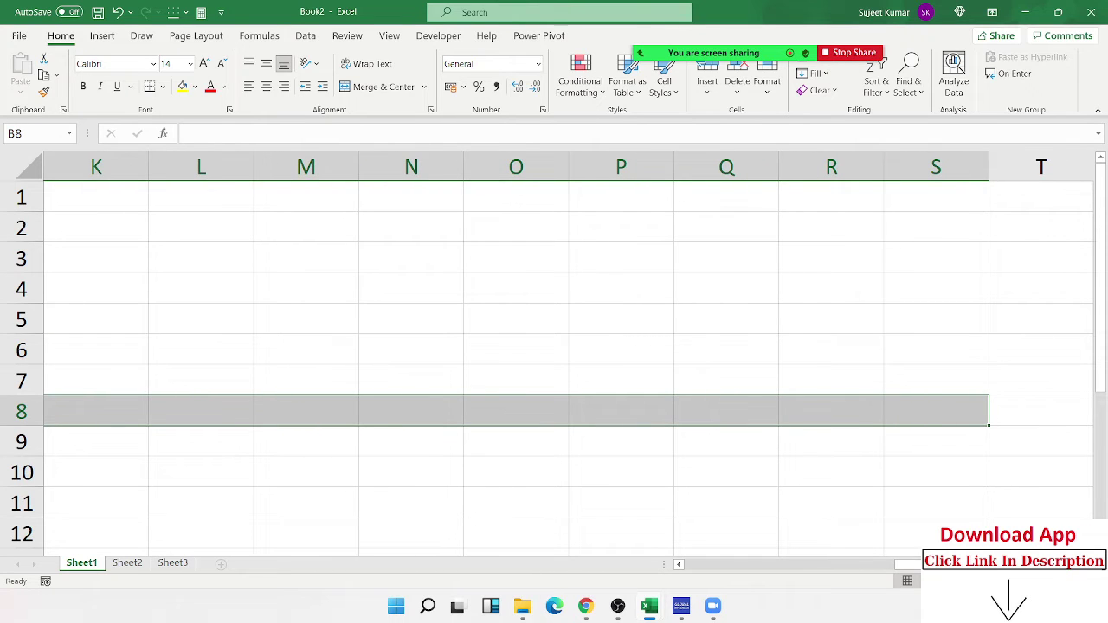
{"action": "scroll", "coordinate": [416, 502], "scroll_direction": "left", "scroll_amount": 1}
{"action": "scroll", "coordinate": [416, 502], "scroll_direction": "left", "scroll_amount": 3}
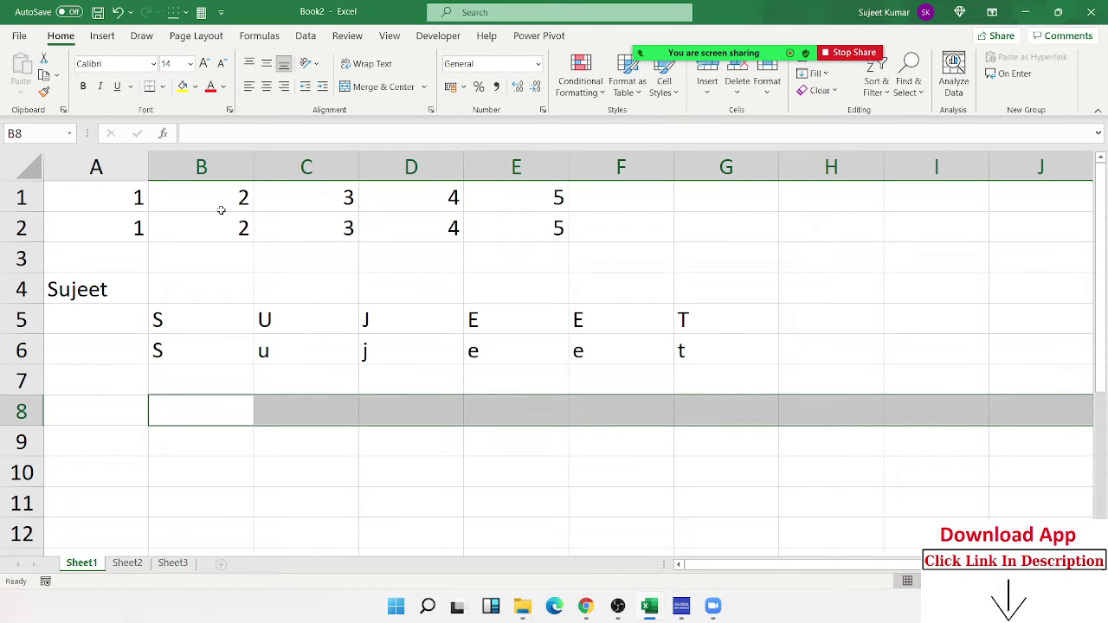
- Enter {=MID(A4,COLUMN(1:1),1)} as an array formula across row 8 from B8
{"action": "type", "text": "=mid"}
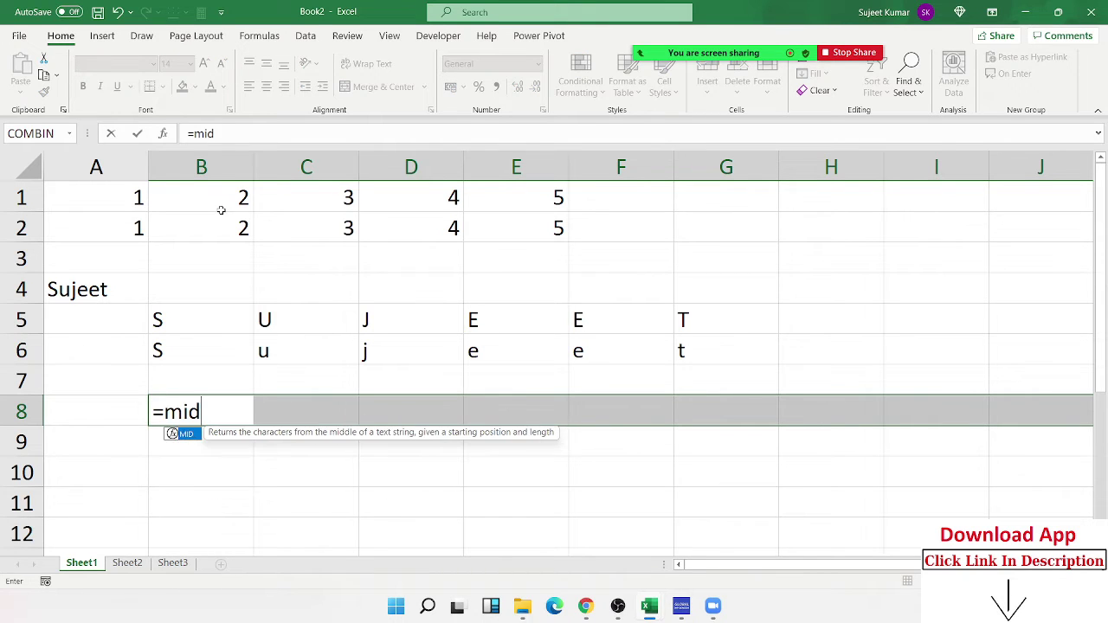
{"action": "key", "text": "Tab"}
{"action": "left_click", "coordinate": [119, 296]}
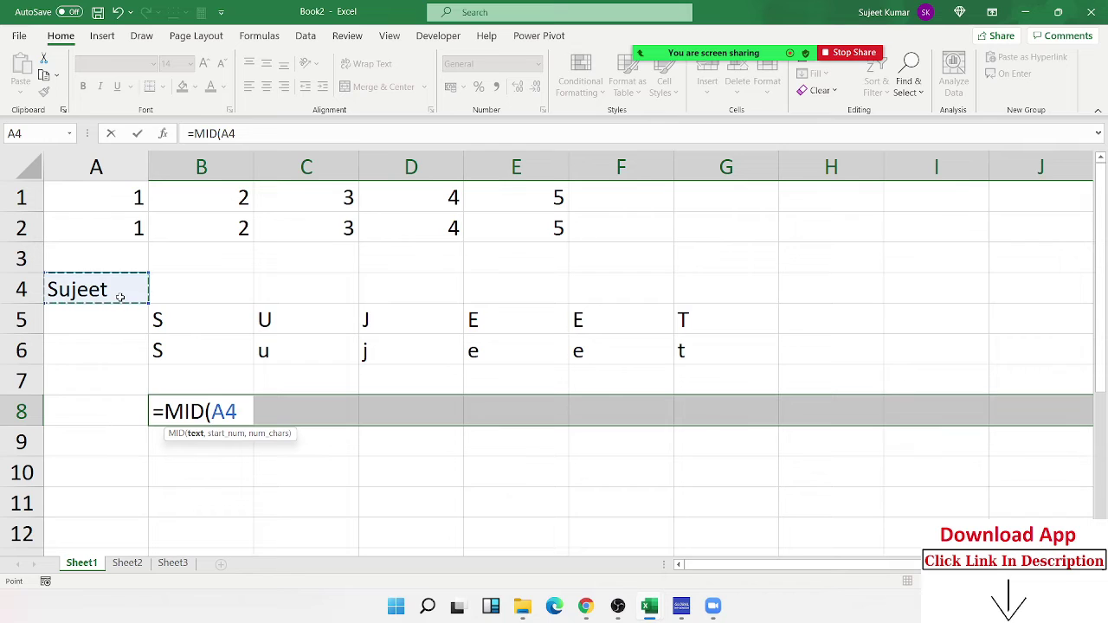
{"action": "type", "text": ","}
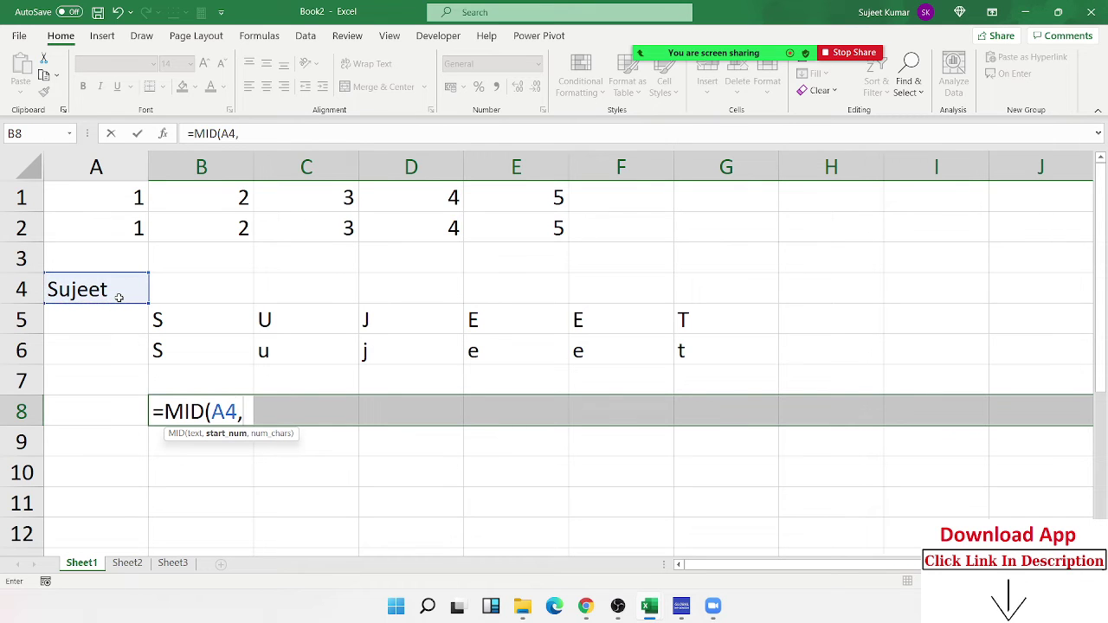
{"action": "type", "text": "col"}
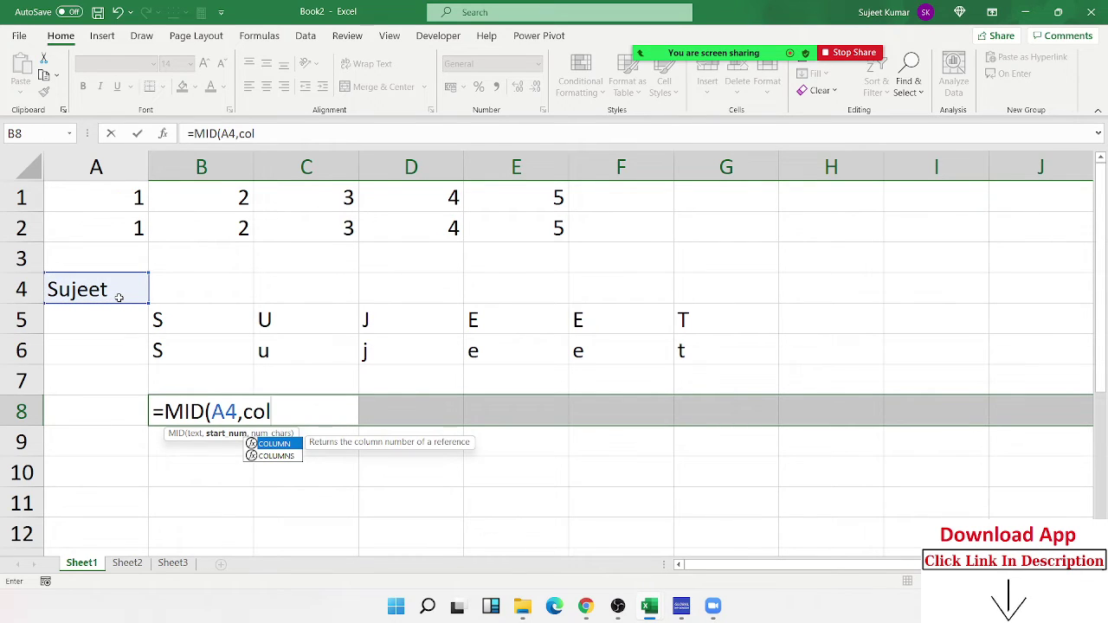
{"action": "key", "text": "Tab"}
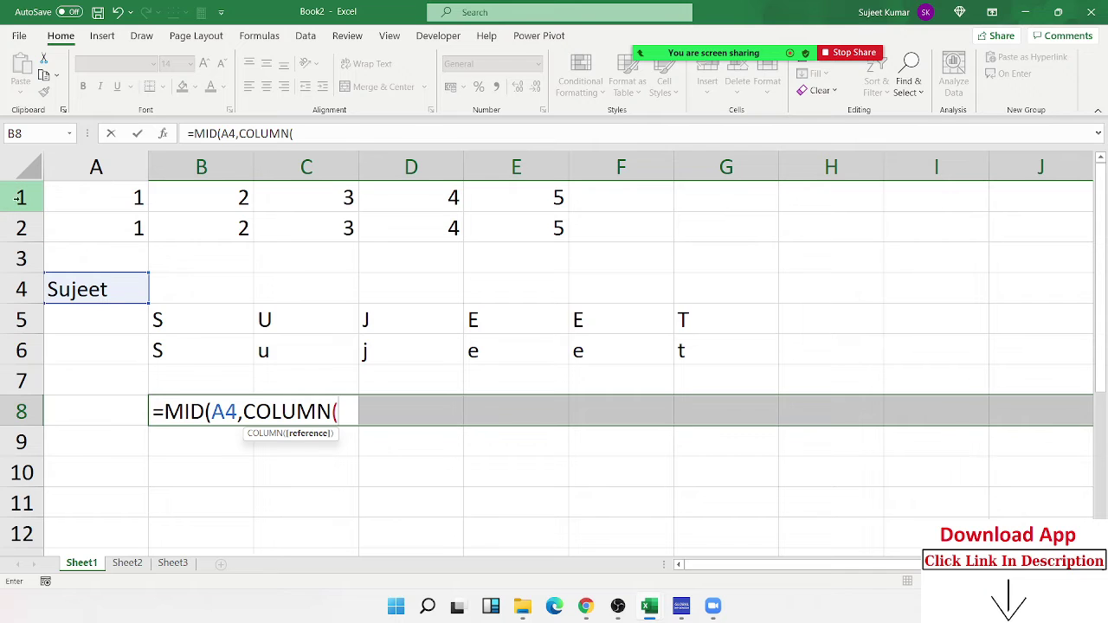
{"action": "left_click", "coordinate": [19, 199]}
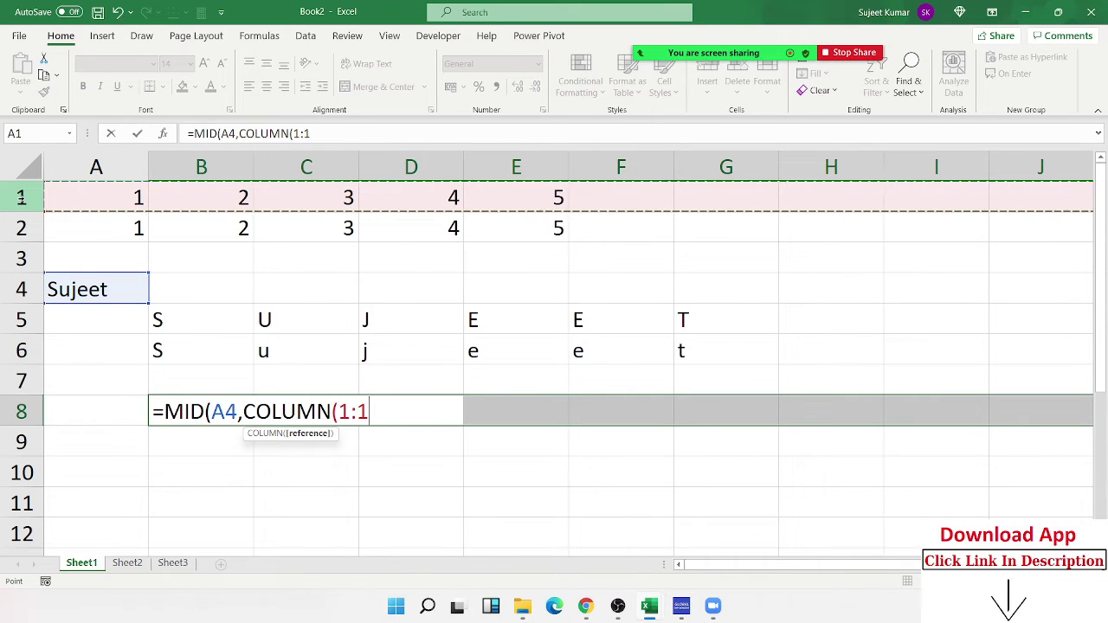
{"action": "type", "text": "),"}
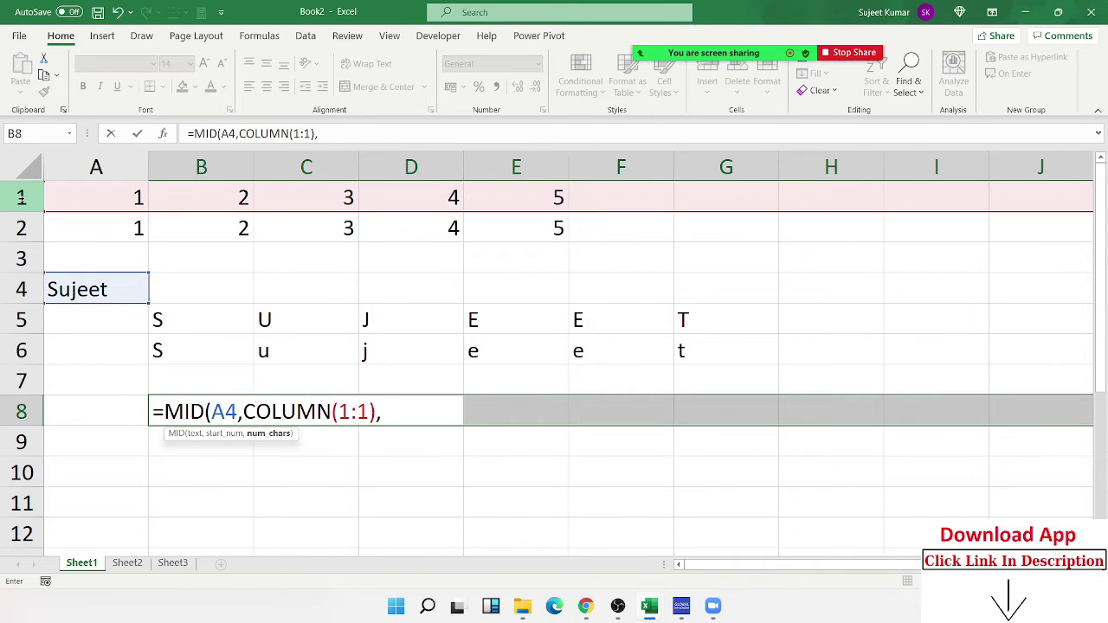
{"action": "type", "text": "1"}
{"action": "key", "text": "ctrl+shift+Return"}
{"action": "key", "text": "Return"}
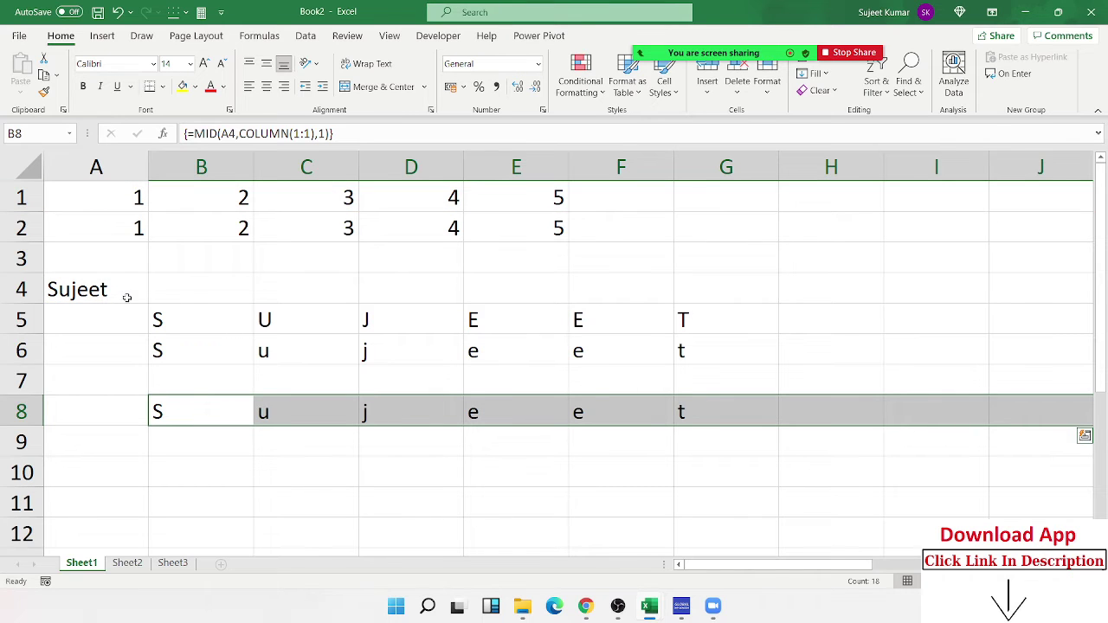
{"action": "left_click", "coordinate": [86, 291]}
- Replace A4 with a new three-word name and check its letters along row 8
{"action": "type", "text": "Raj "}
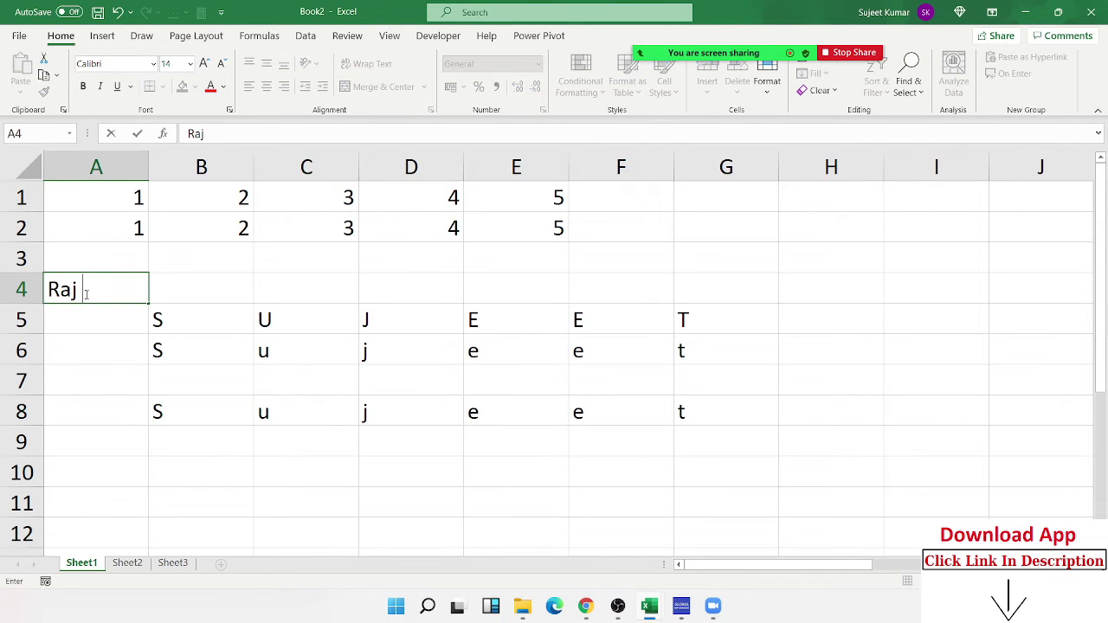
{"action": "type", "text": "Kumar S"}
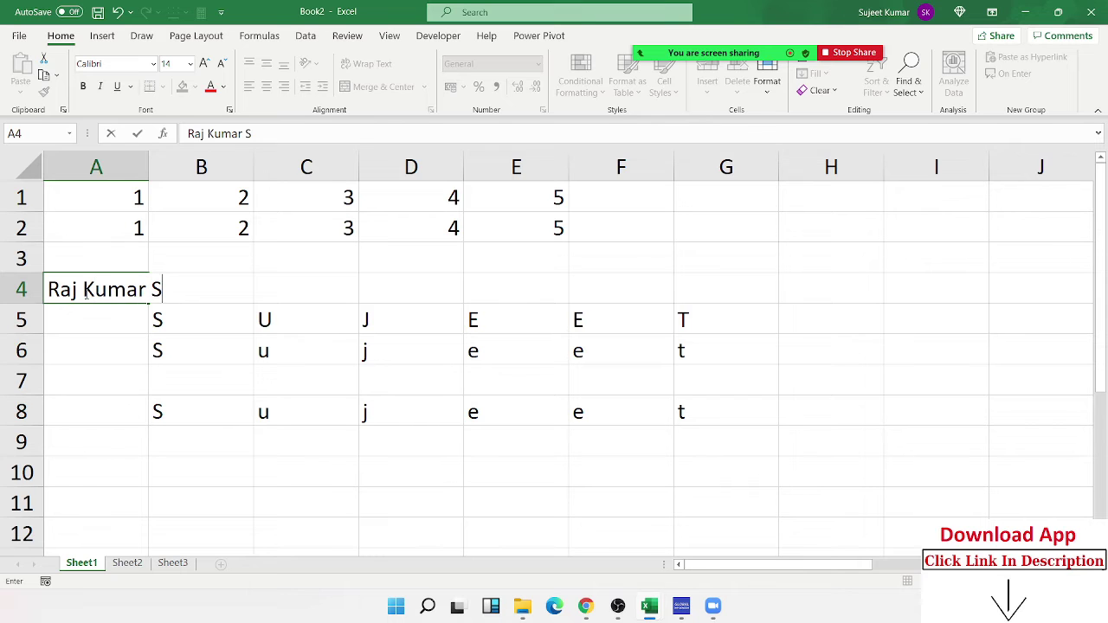
{"action": "type", "text": "ingh"}
{"action": "key", "text": "Return"}
{"action": "key", "text": "Down"}
{"action": "key", "text": "Down"}
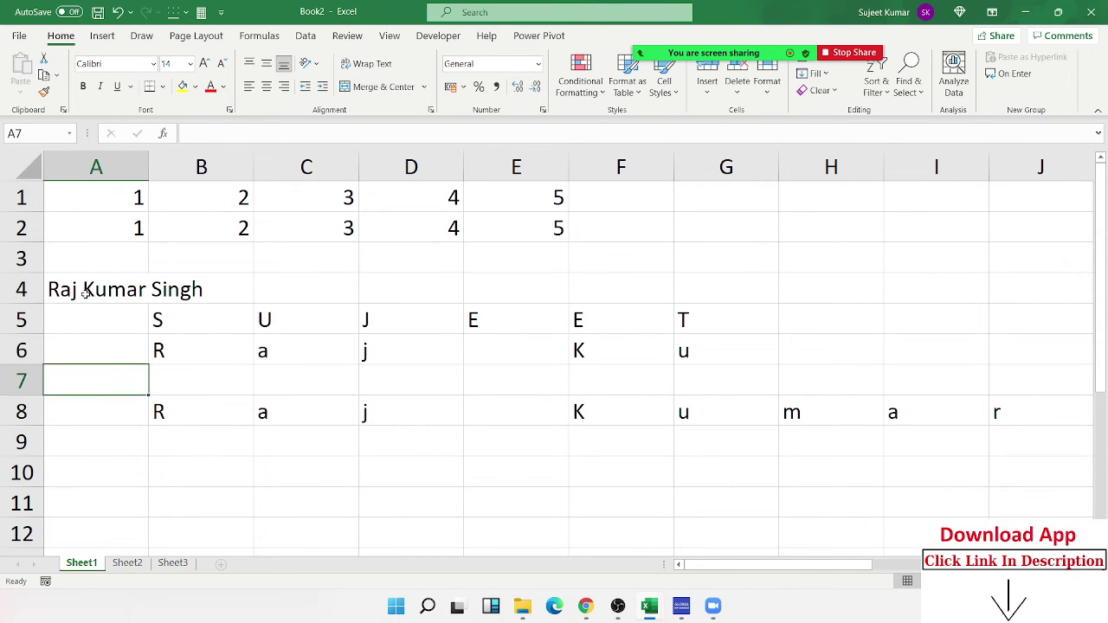
{"action": "key", "text": "Down"}
{"action": "key", "text": "Right"}
{"action": "key", "text": "Right"}
{"action": "key", "text": "Right"}
{"action": "key", "text": "Right"}
{"action": "key", "text": "Right"}
{"action": "key", "text": "Right"}
{"action": "key", "text": "Right"}
{"action": "key", "text": "Right"}
{"action": "key", "text": "Right"}
{"action": "key", "text": "Right"}
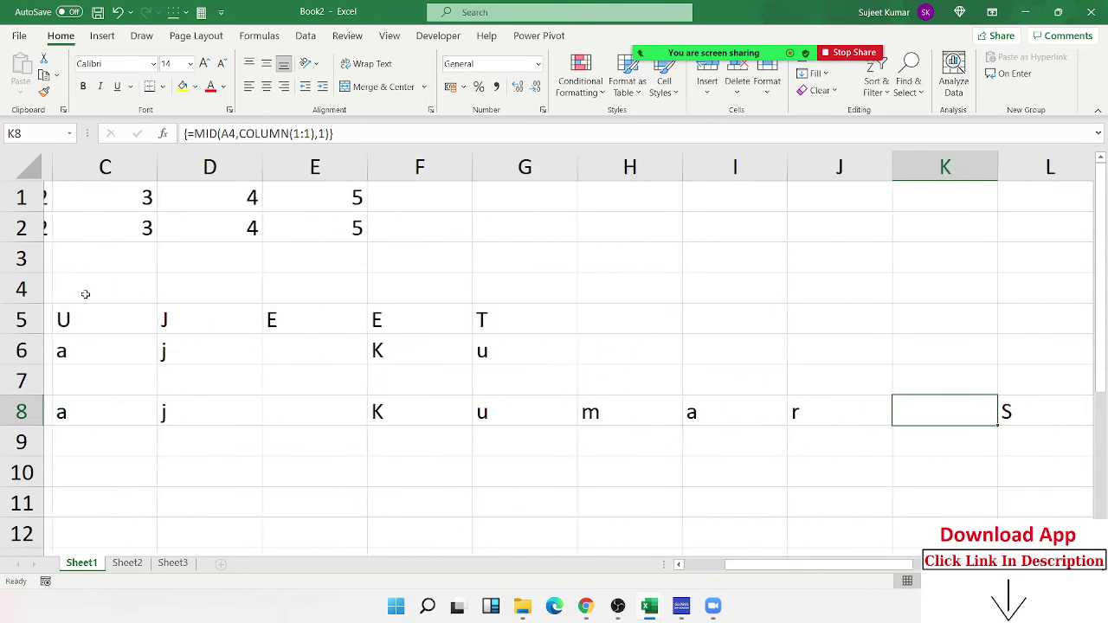
{"action": "key", "text": "Right"}
{"action": "key", "text": "Right"}
{"action": "key", "text": "Right"}
{"action": "key", "text": "Right"}
{"action": "key", "text": "Right"}
{"action": "key", "text": "Right"}
{"action": "key", "text": "Left"}
{"action": "key", "text": "Left"}
{"action": "key", "text": "Left"}
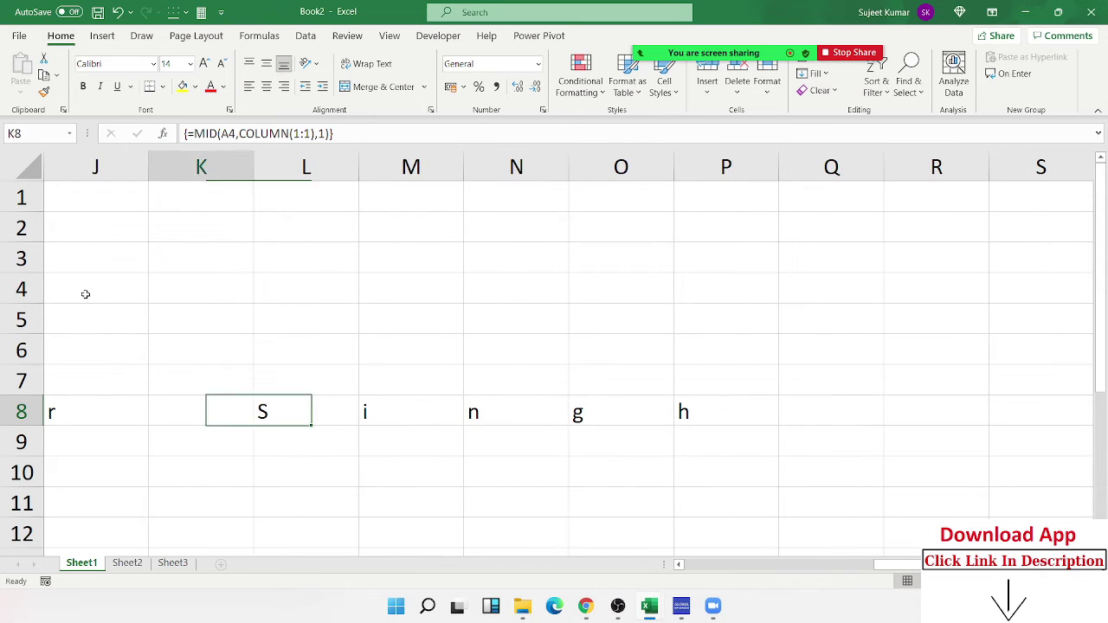
{"action": "key", "text": "Left"}
{"action": "key", "text": "Left"}
{"action": "key", "text": "Left"}
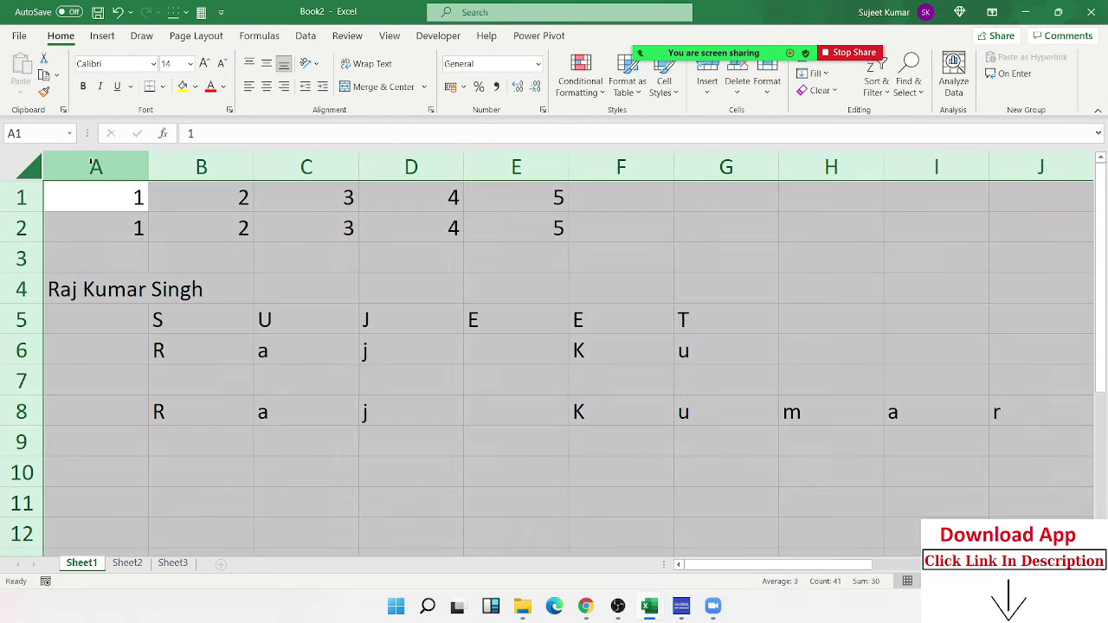
- AutoFit every column width and inspect the letter formulas in row 8
{"action": "left_click", "coordinate": [31, 167]}
{"action": "double_click", "coordinate": [149, 161]}
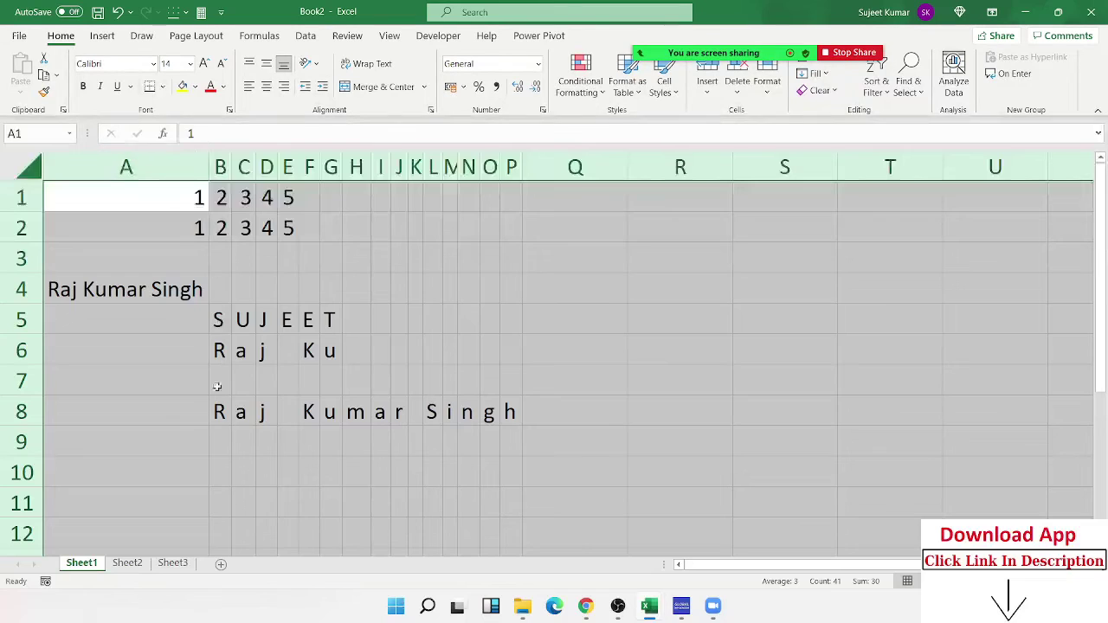
{"action": "left_click", "coordinate": [234, 415]}
{"action": "left_click", "coordinate": [219, 413]}
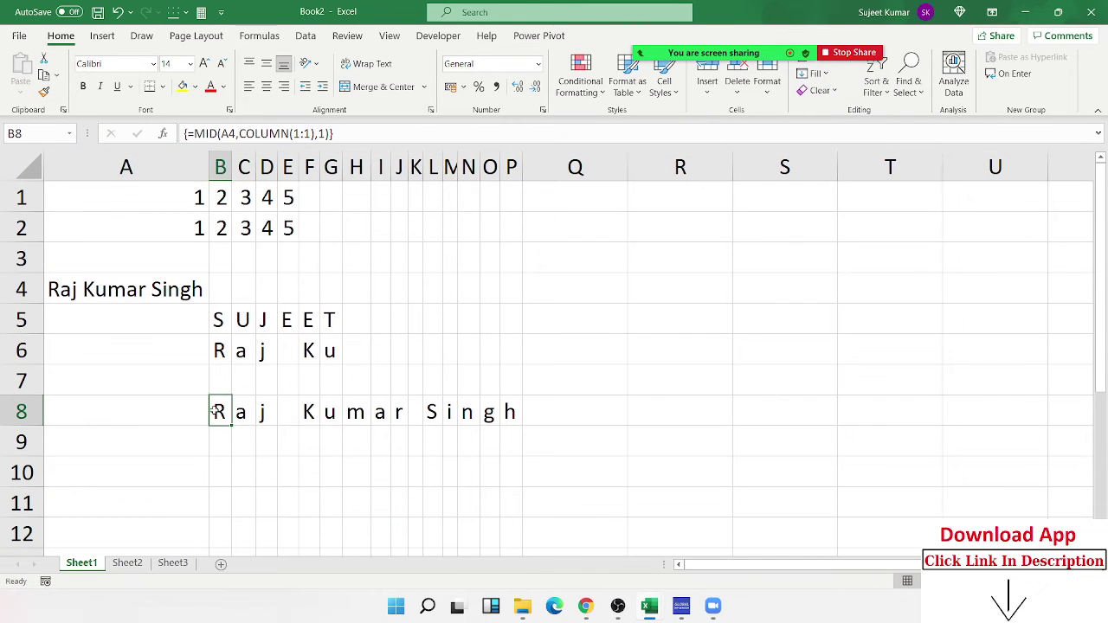
{"action": "left_click", "coordinate": [597, 414]}
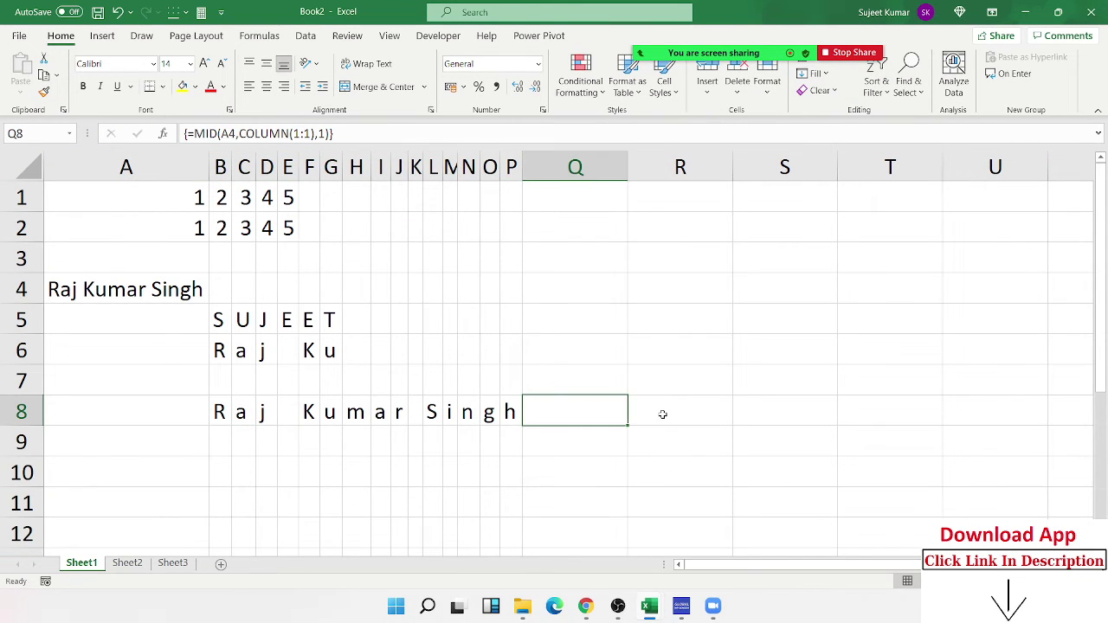
{"action": "left_click", "coordinate": [663, 416]}
{"action": "left_click", "coordinate": [331, 418]}
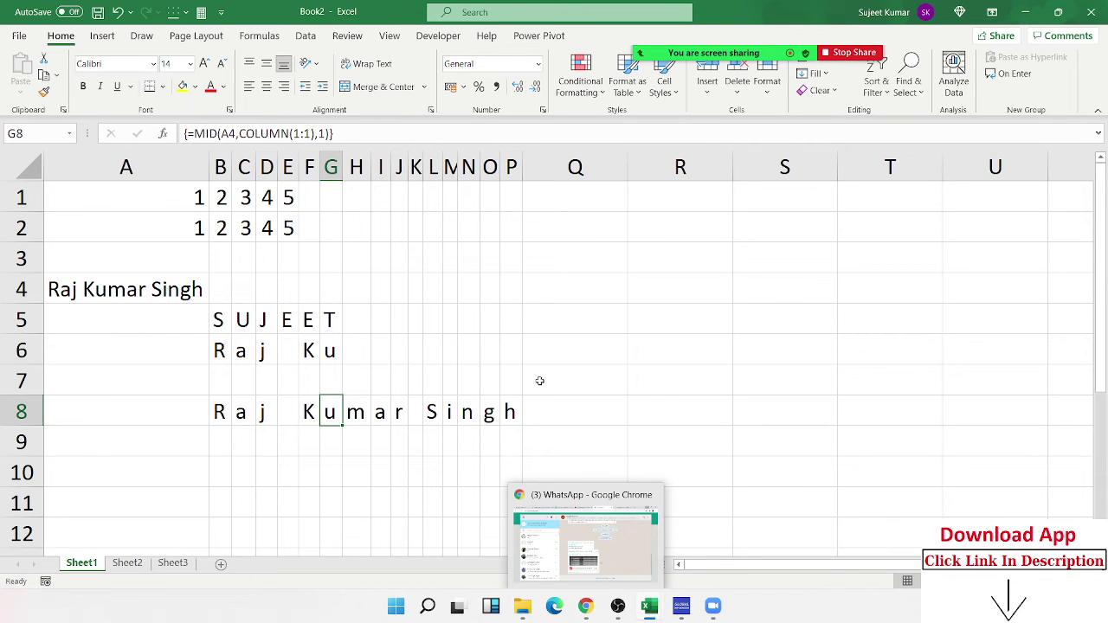
- Switch to Gmail in Chrome and search the mail for 'PAN'
{"action": "left_click", "coordinate": [586, 606]}
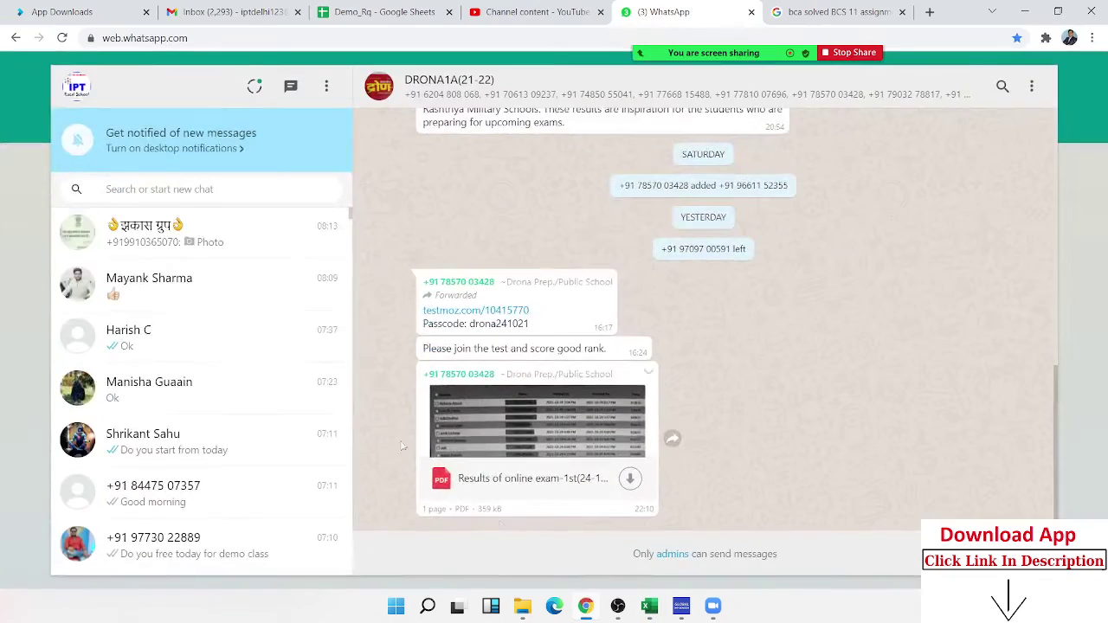
{"action": "left_click", "coordinate": [225, 12]}
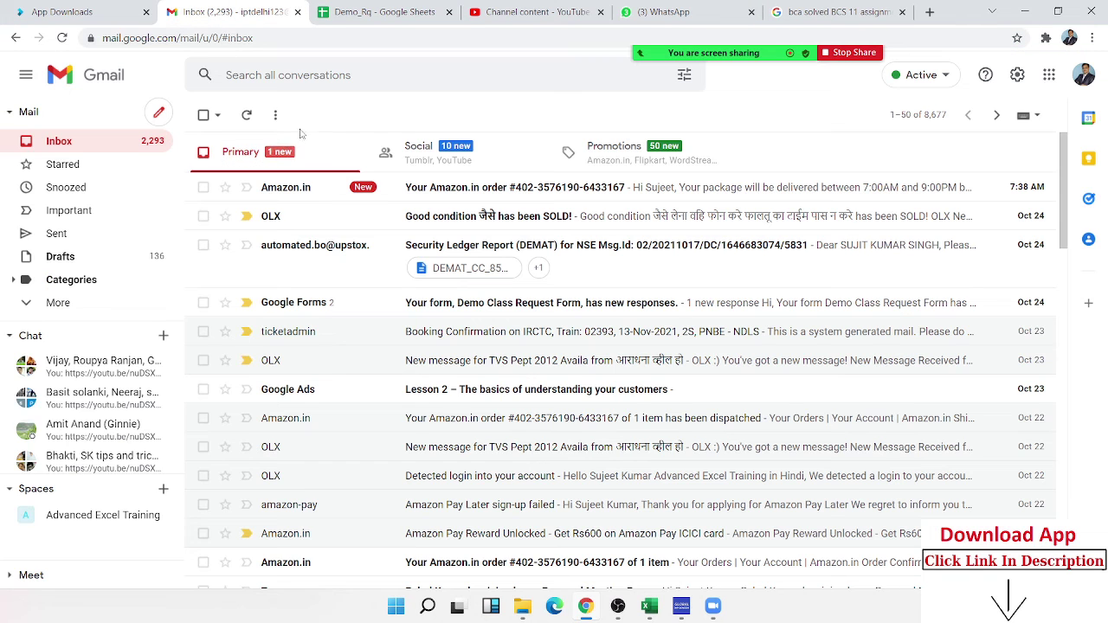
{"action": "left_click", "coordinate": [291, 77]}
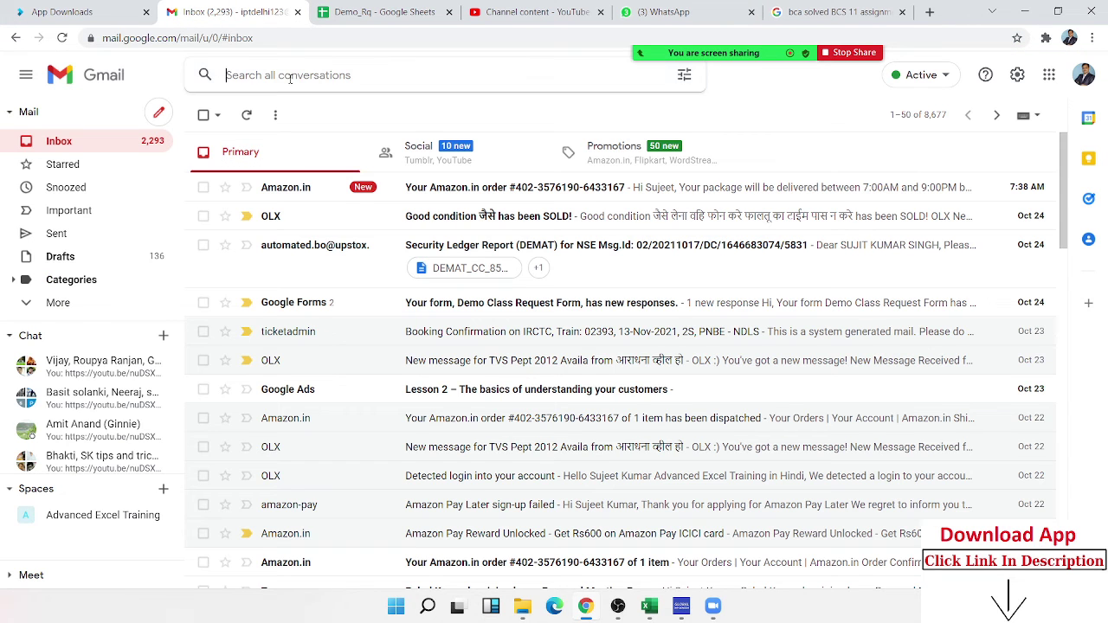
{"action": "type", "text": "PAN"}
{"action": "key", "text": "Down"}
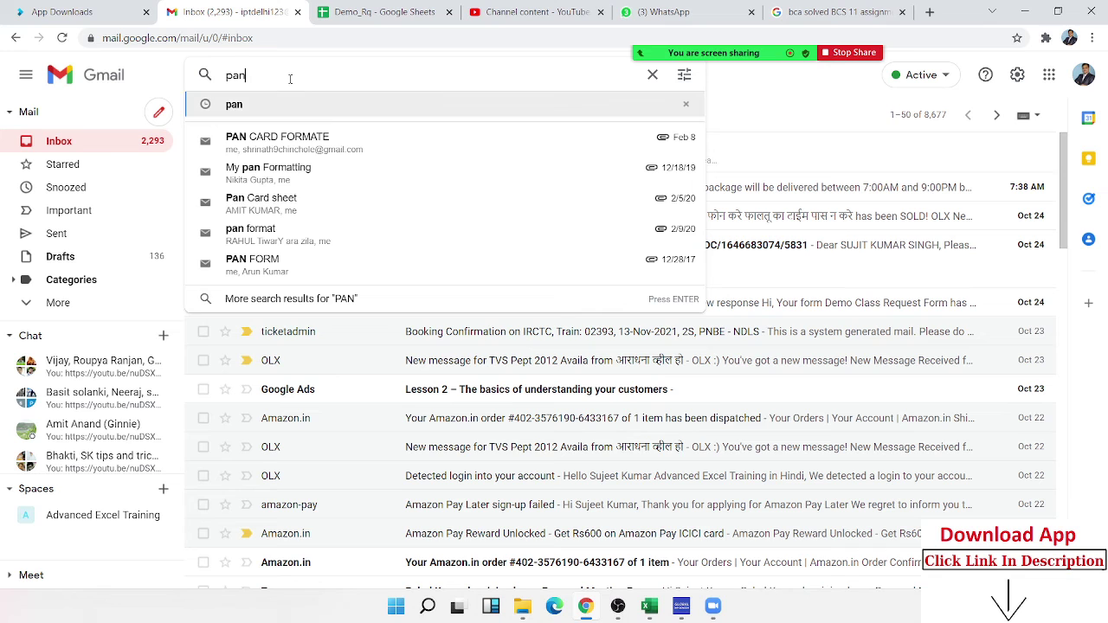
{"action": "key", "text": "Up"}
{"action": "key", "text": "Return"}
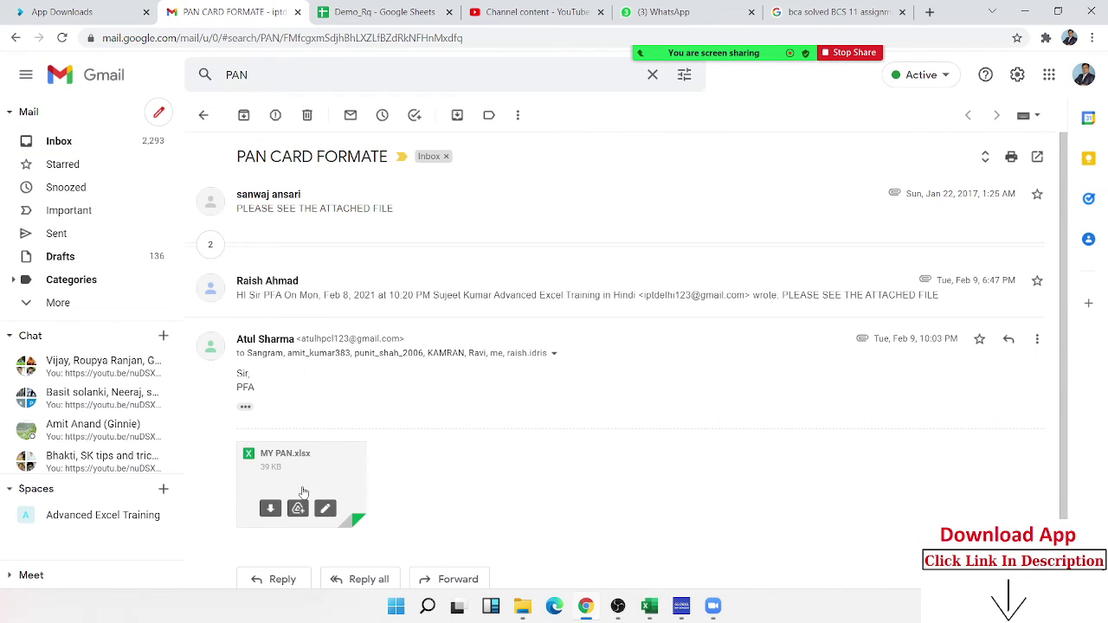
- Preview the MY PAN.xlsx attachment, viewing its Details sheet and then Sheet1
{"action": "left_click", "coordinate": [296, 488]}
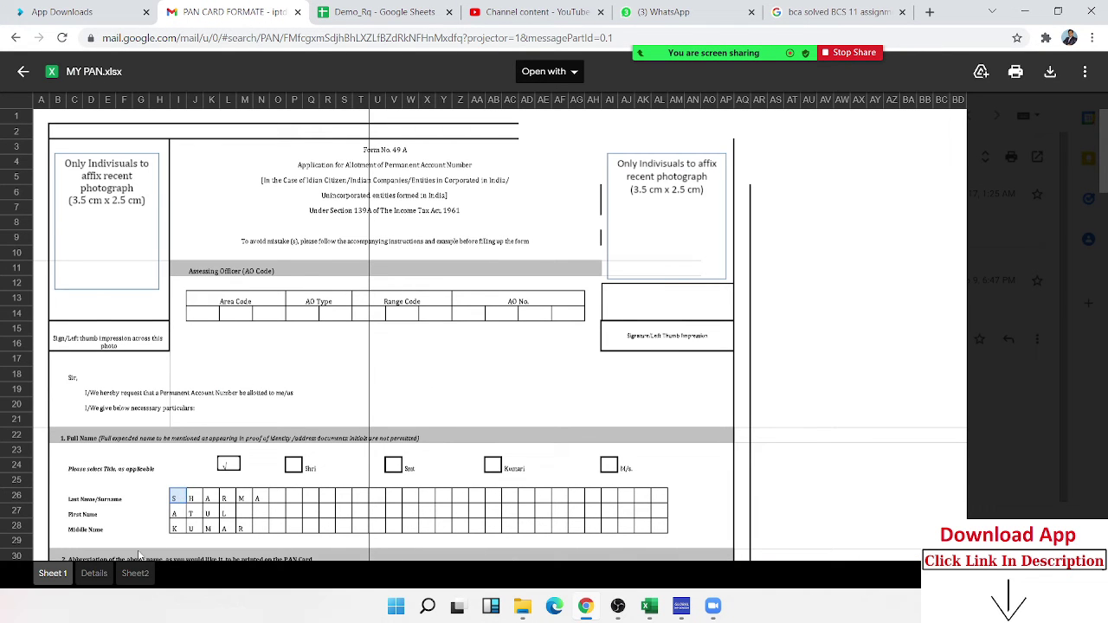
{"action": "left_click", "coordinate": [97, 573]}
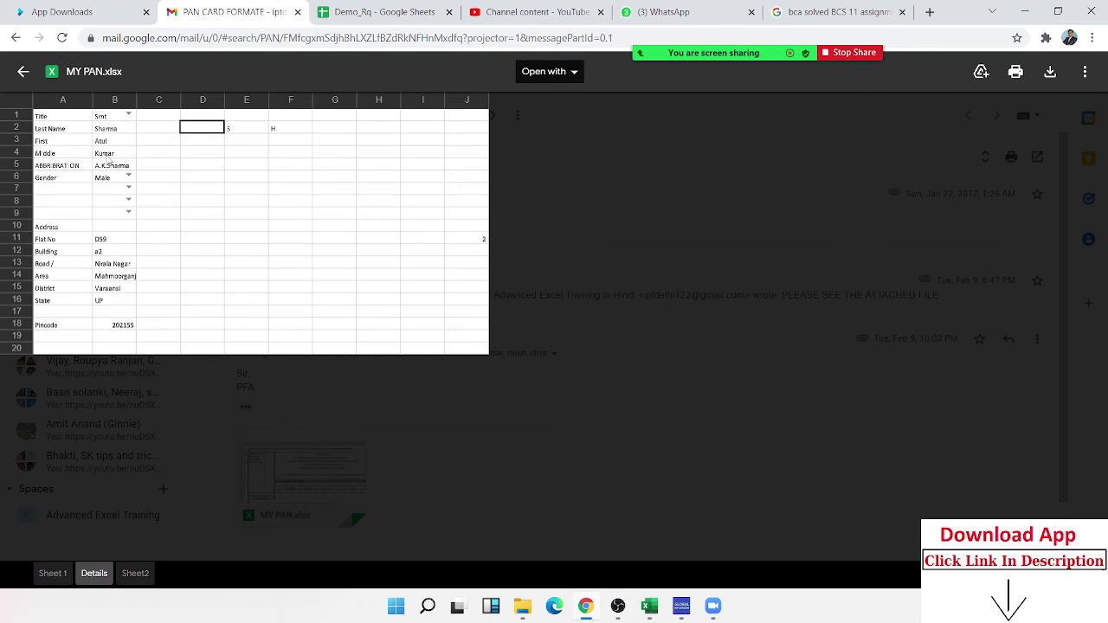
{"action": "left_click", "coordinate": [105, 129]}
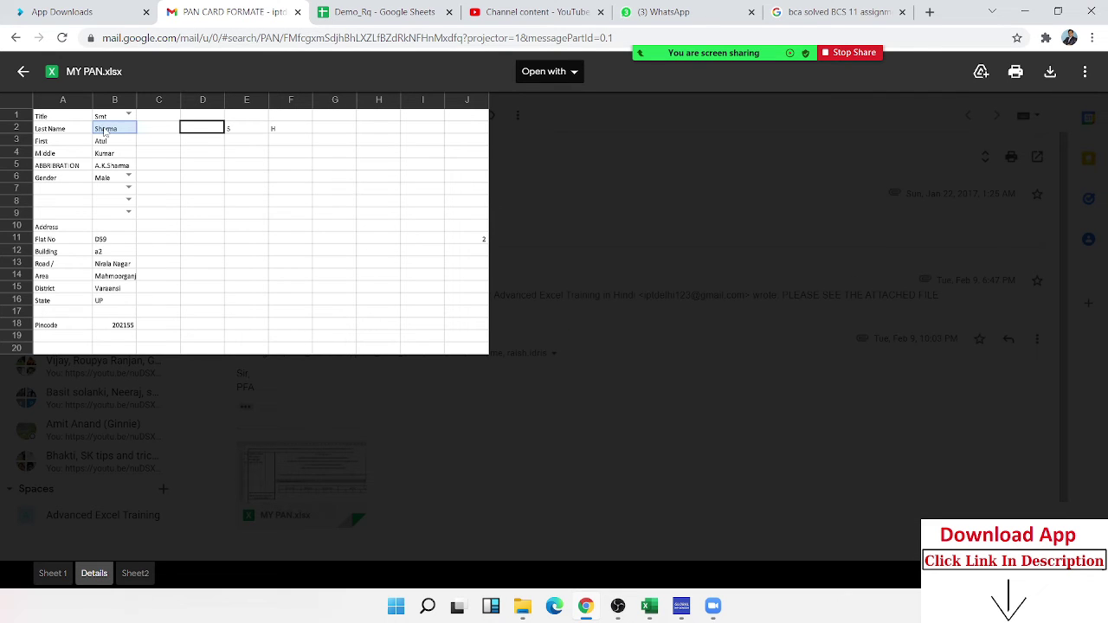
{"action": "left_click", "coordinate": [63, 569]}
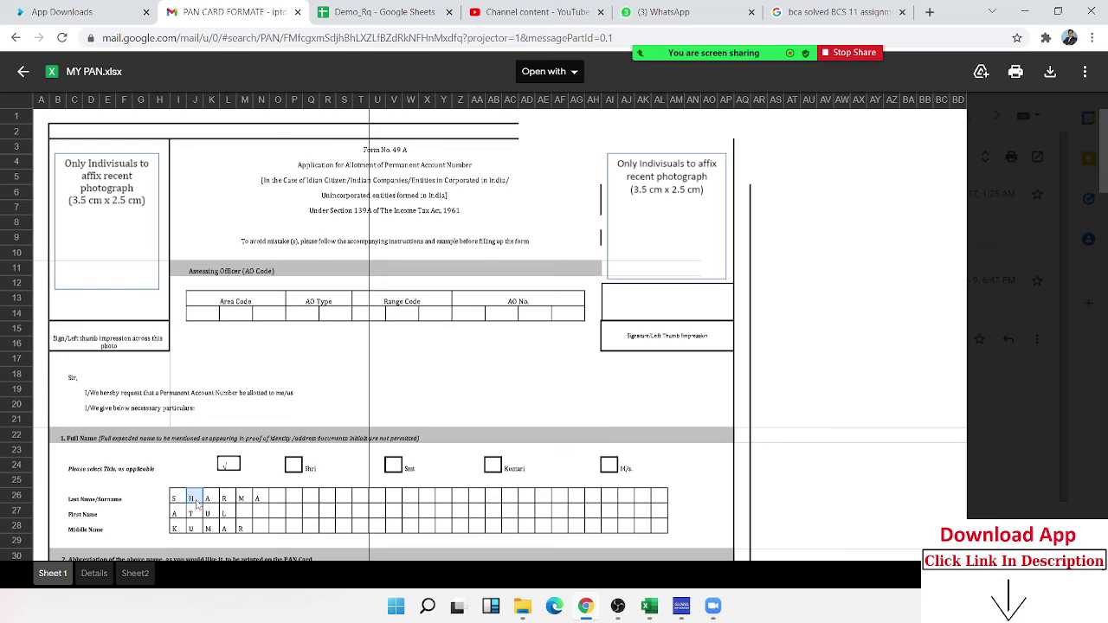
- Examine the surname's one-letter-per-box cells on the PAN form
{"action": "scroll", "coordinate": [197, 506], "scroll_direction": "down", "scroll_amount": 3}
{"action": "left_click", "coordinate": [174, 351]}
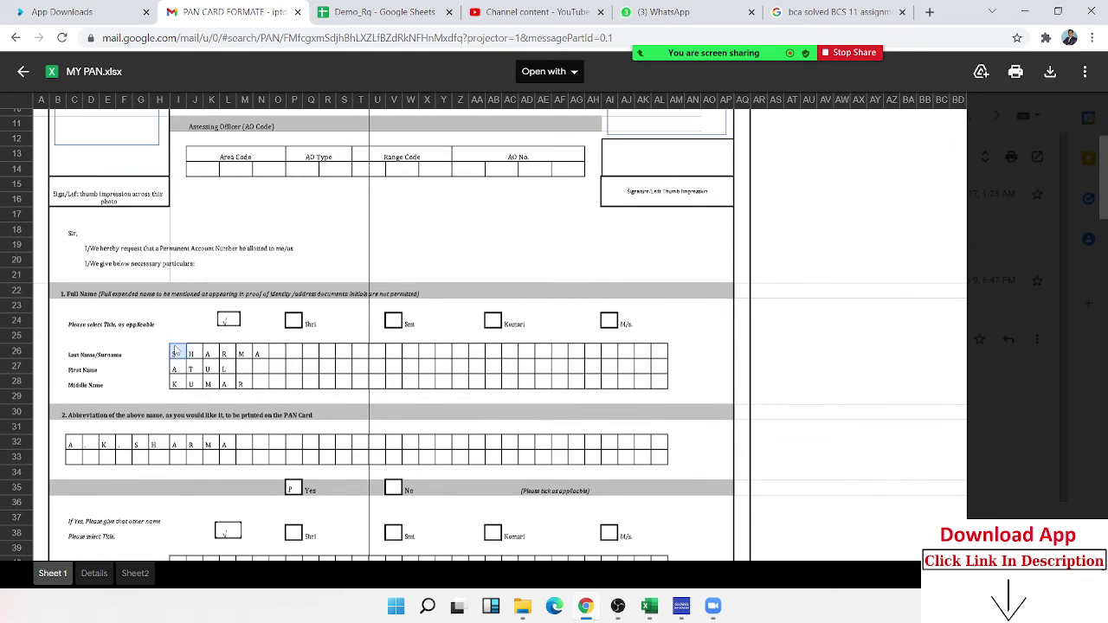
{"action": "left_click", "coordinate": [194, 355]}
{"action": "left_click", "coordinate": [211, 358]}
{"action": "left_click", "coordinate": [228, 358]}
{"action": "left_click", "coordinate": [241, 357]}
{"action": "left_click", "coordinate": [263, 356]}
- Wrap the row 8 MID formula in UPPER and re-enter it as an array formula
{"action": "key", "text": "alt+Tab"}
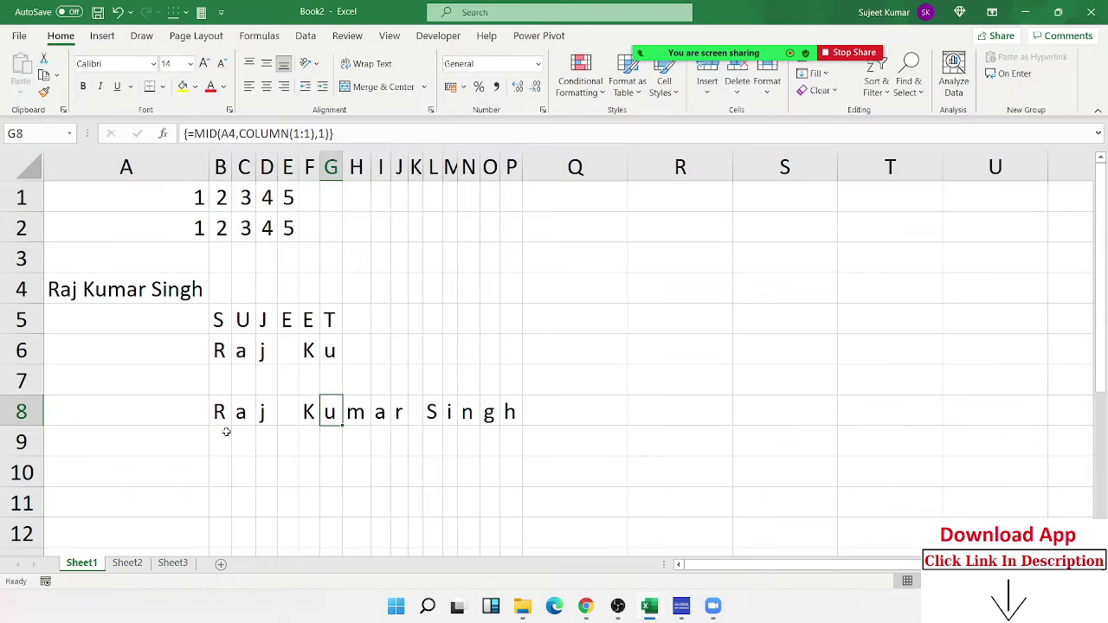
{"action": "left_click", "coordinate": [219, 412]}
{"action": "left_click", "coordinate": [193, 133]}
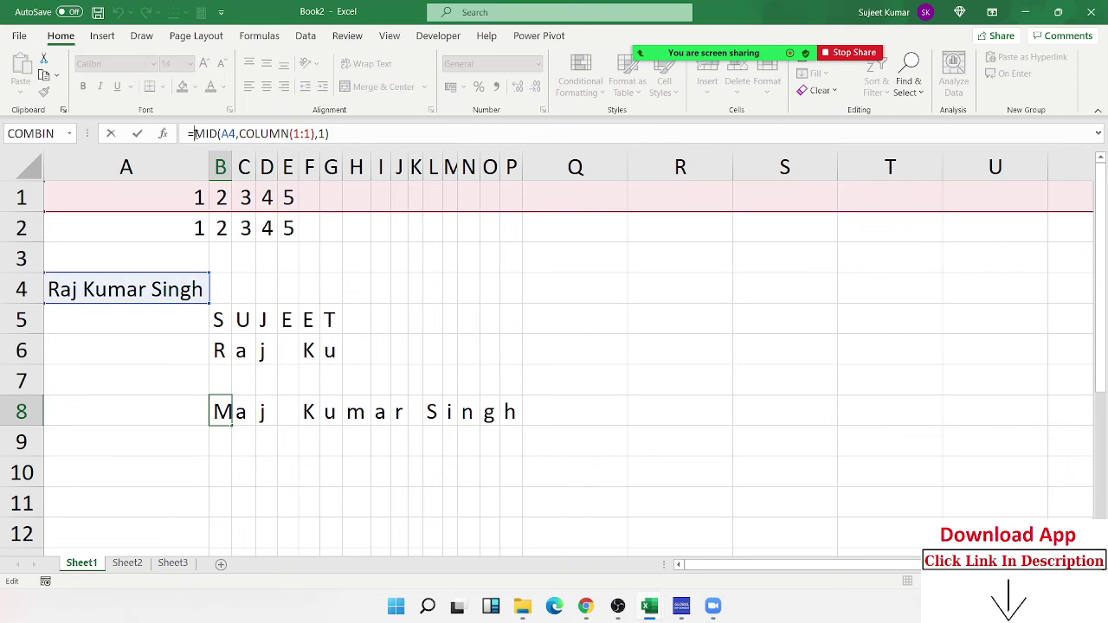
{"action": "type", "text": "up"}
{"action": "key", "text": "Tab"}
{"action": "left_click", "coordinate": [435, 133]}
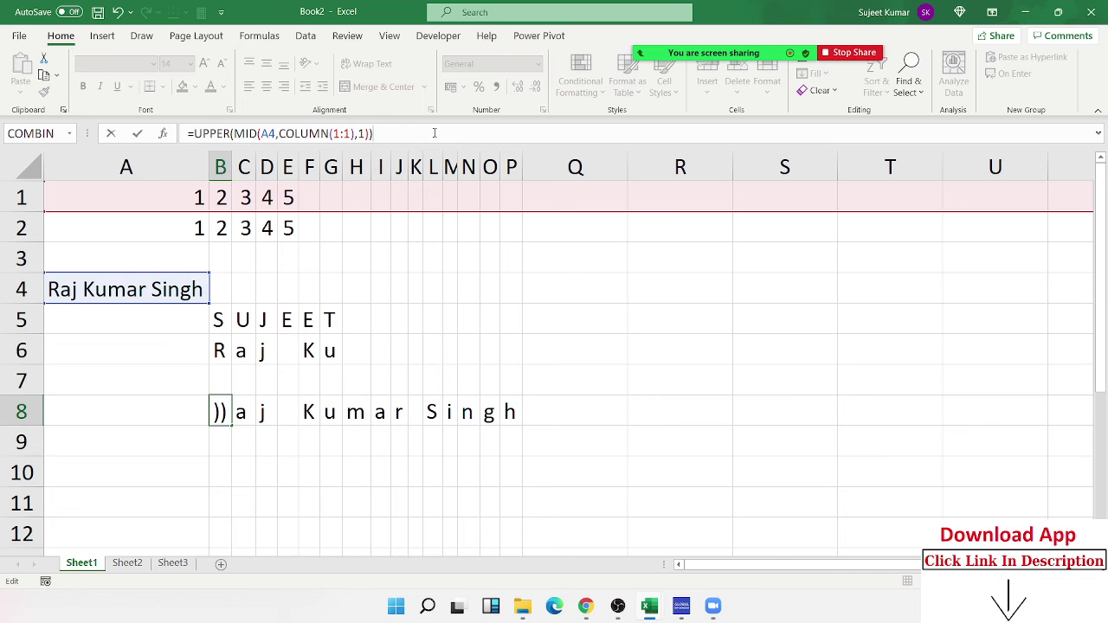
{"action": "key", "text": "ctrl+shift+Return"}
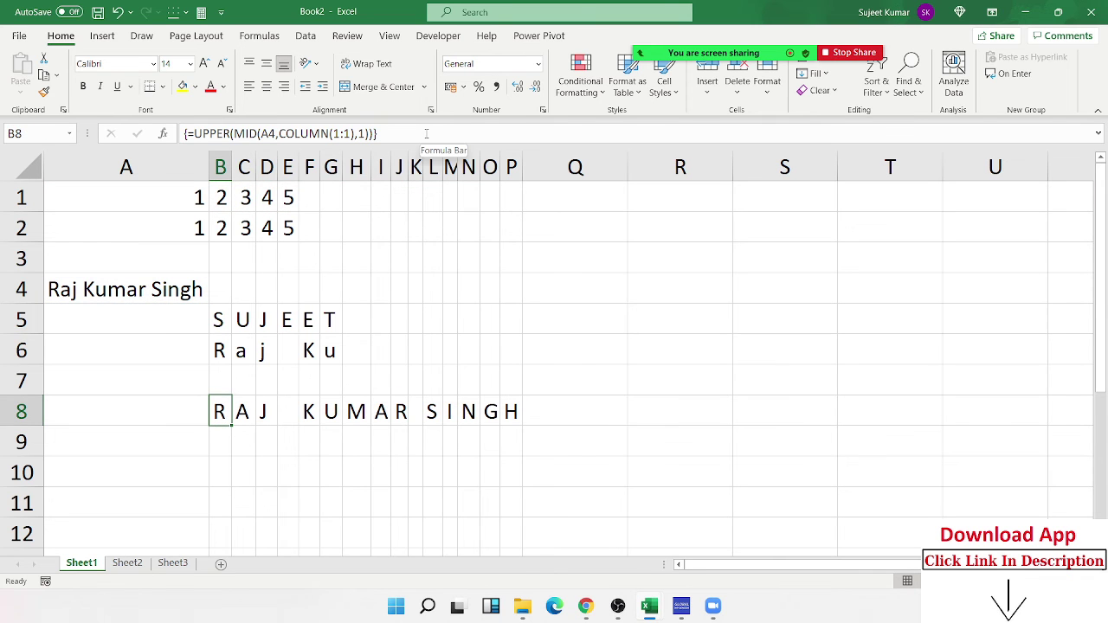
{"action": "left_click", "coordinate": [377, 417]}
- Check the formula in cell M8 and scroll through the PAN form's letter-per-box name section
{"action": "left_click", "coordinate": [448, 415]}
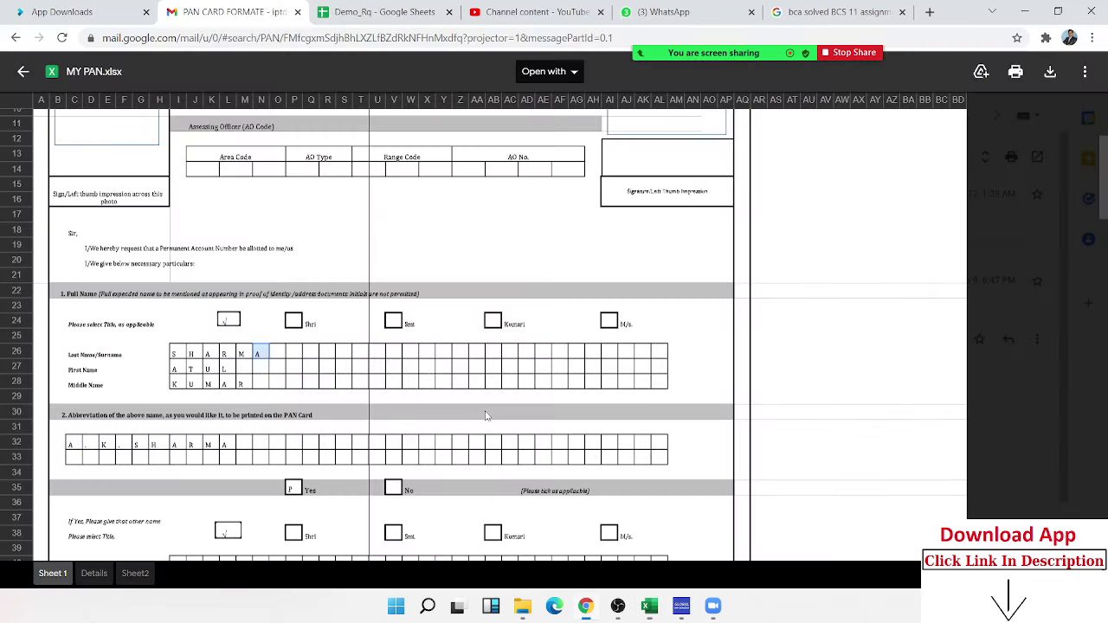
{"action": "scroll", "coordinate": [233, 484], "scroll_direction": "up", "scroll_amount": 5}
{"action": "scroll", "coordinate": [184, 410], "scroll_direction": "down", "scroll_amount": 5}
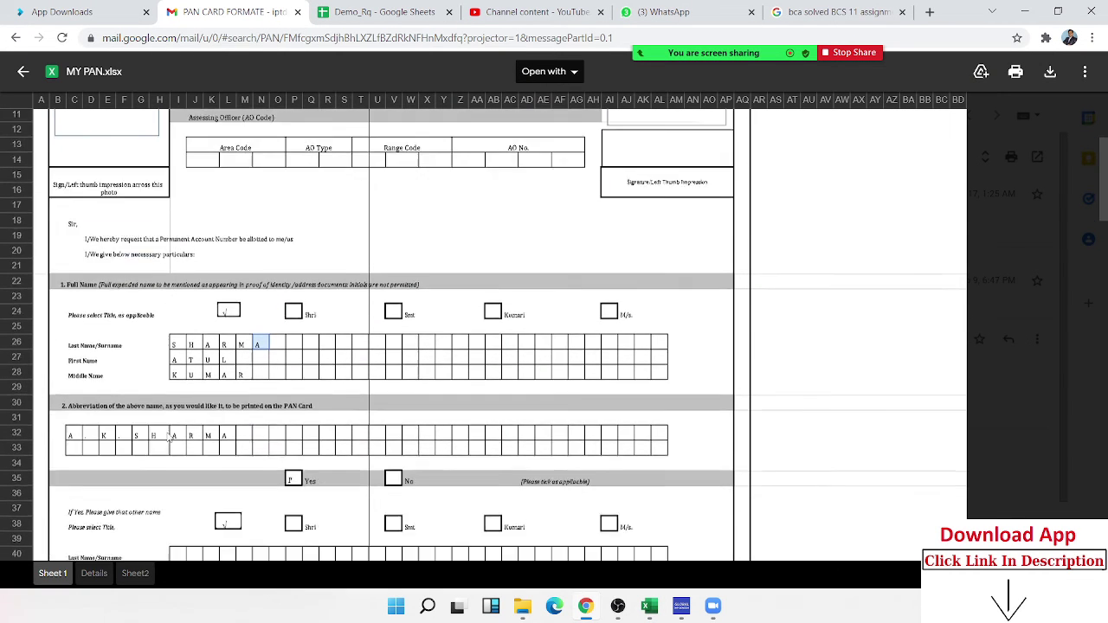
{"action": "scroll", "coordinate": [185, 410], "scroll_direction": "down", "scroll_amount": 2}
- Look over the Details sheet, then Sheet1's Address section, and return to the Excel workbook
{"action": "left_click", "coordinate": [93, 573]}
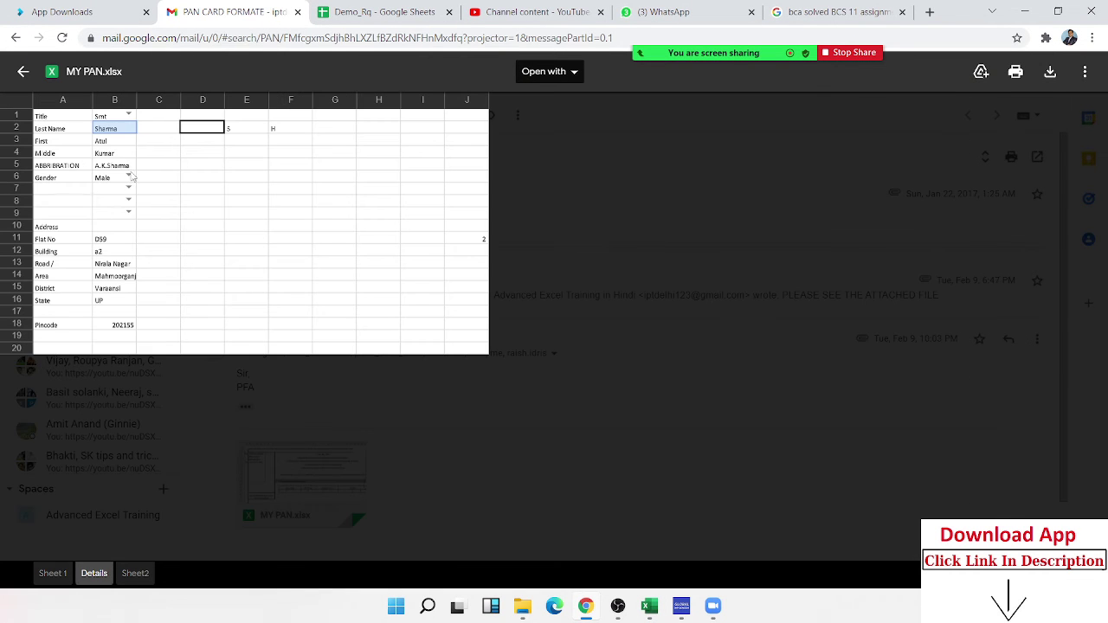
{"action": "left_click", "coordinate": [64, 565]}
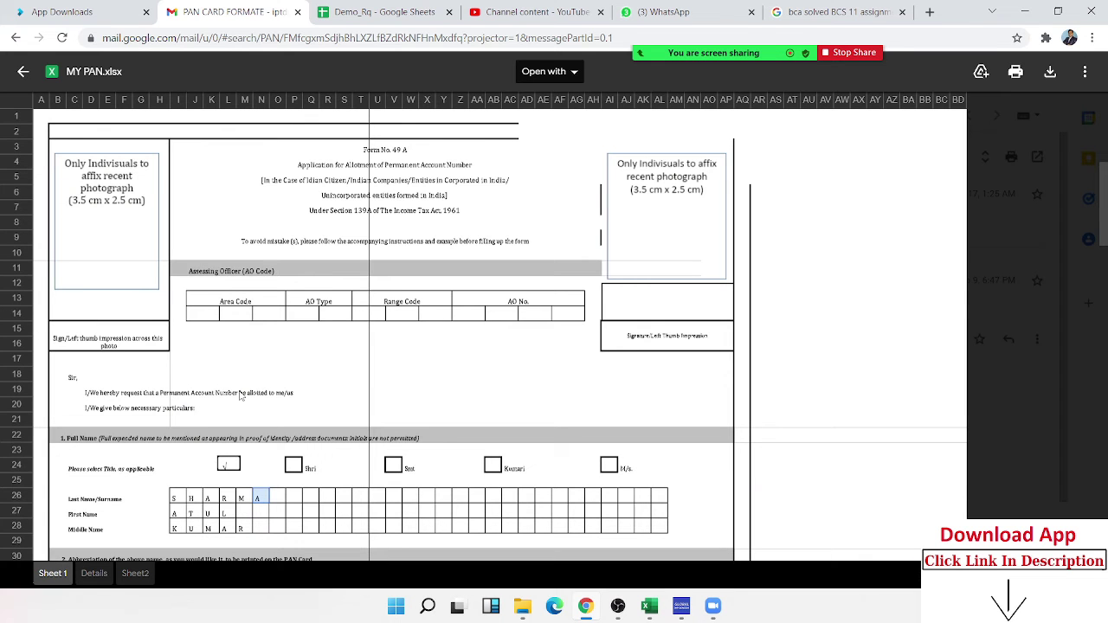
{"action": "scroll", "coordinate": [241, 396], "scroll_direction": "down", "scroll_amount": 5}
{"action": "scroll", "coordinate": [241, 395], "scroll_direction": "down", "scroll_amount": 3}
{"action": "scroll", "coordinate": [240, 396], "scroll_direction": "down", "scroll_amount": 1}
{"action": "scroll", "coordinate": [241, 395], "scroll_direction": "down", "scroll_amount": 1}
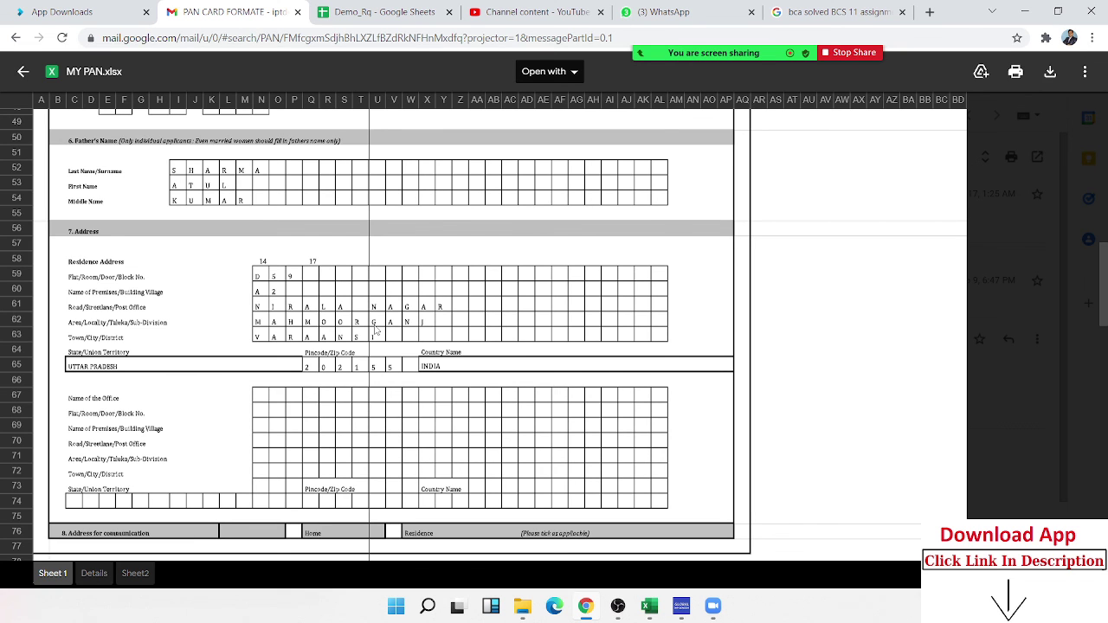
{"action": "key", "text": "alt+Tab"}
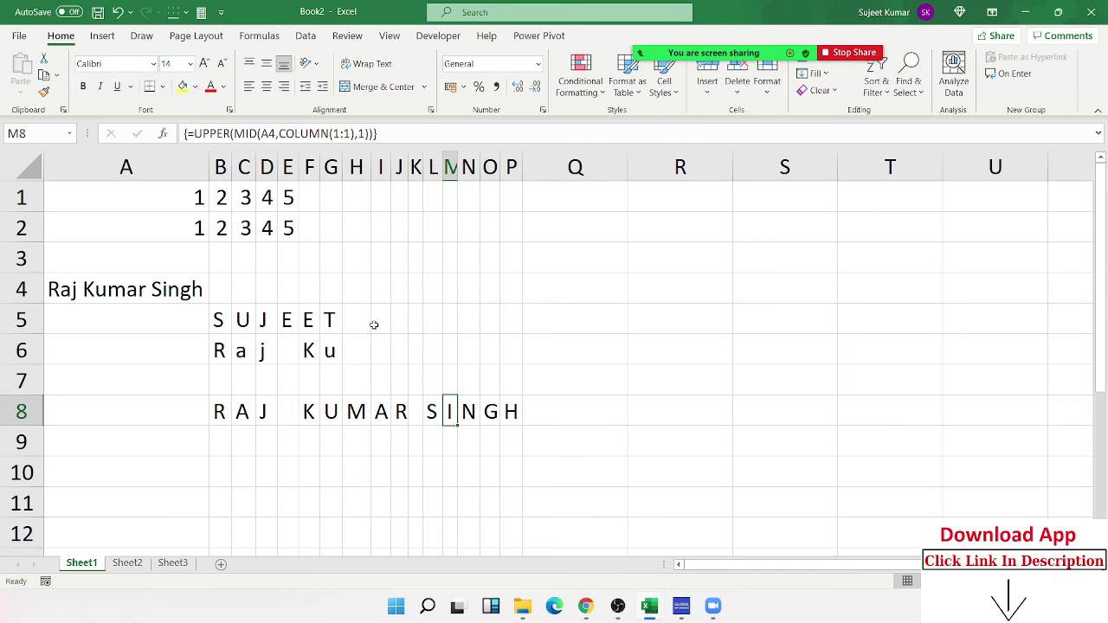
{"action": "left_click", "coordinate": [581, 374]}
{"action": "mouse_move", "coordinate": [691, 53]}
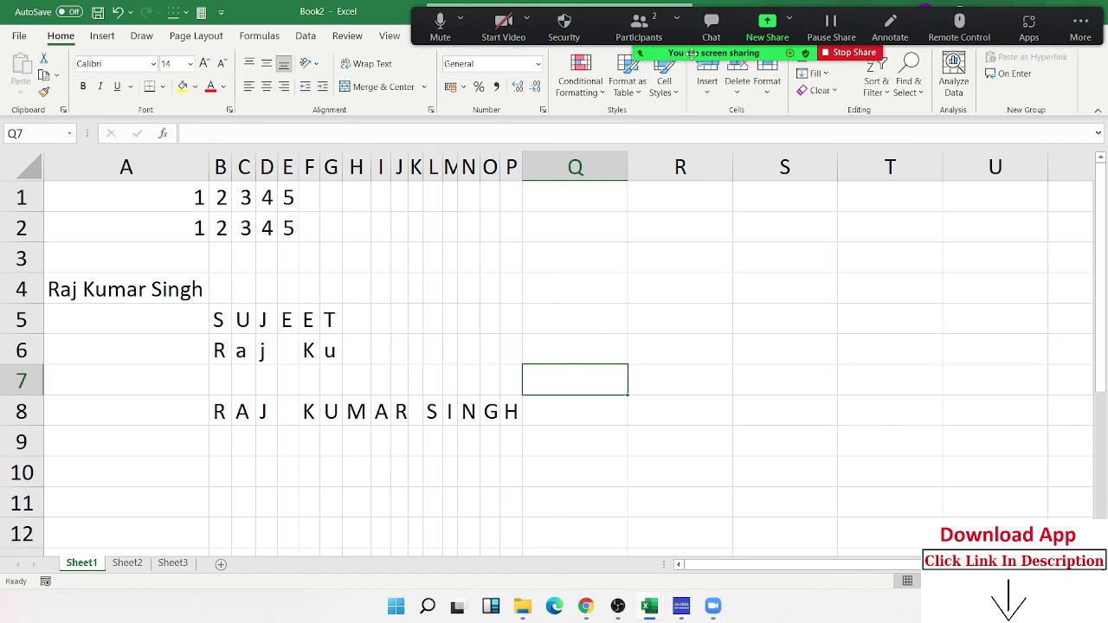